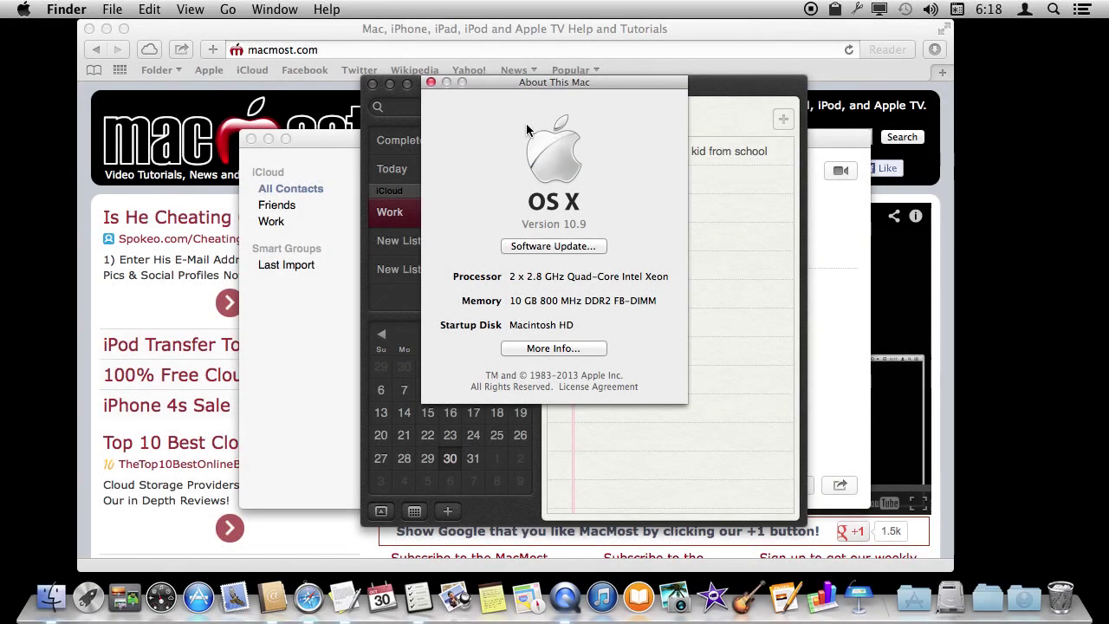
Close the About This Mac window so Reminders is fully visible
{"action": "left_click", "coordinate": [431, 83]}
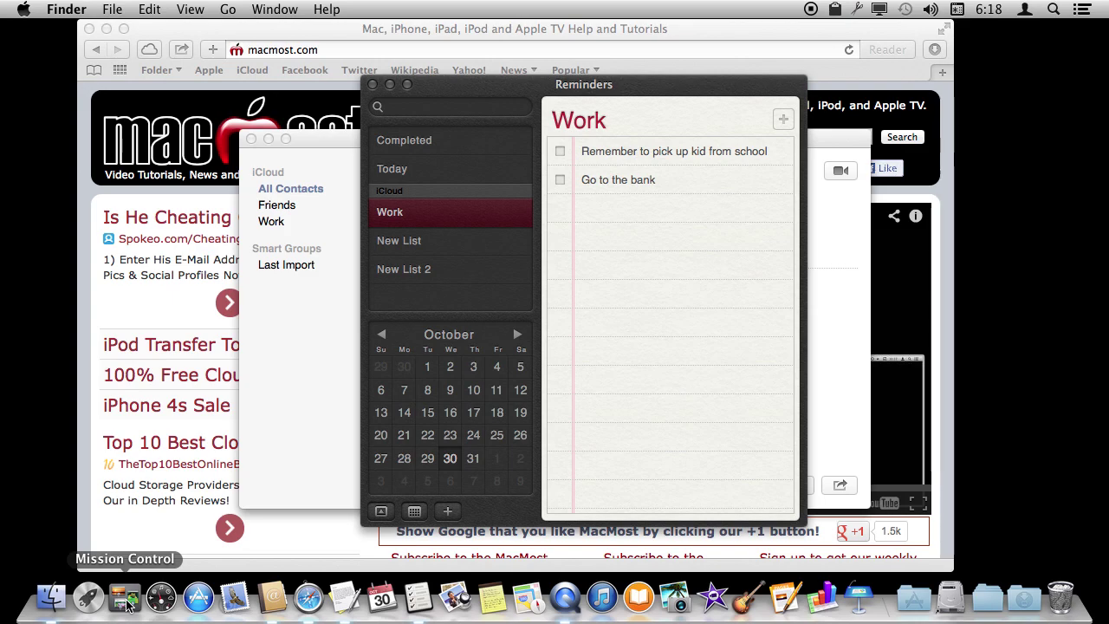
From Mission Control, bring Contacts and then Safari to the front, then spread out all windows again
{"action": "left_click", "coordinate": [128, 603]}
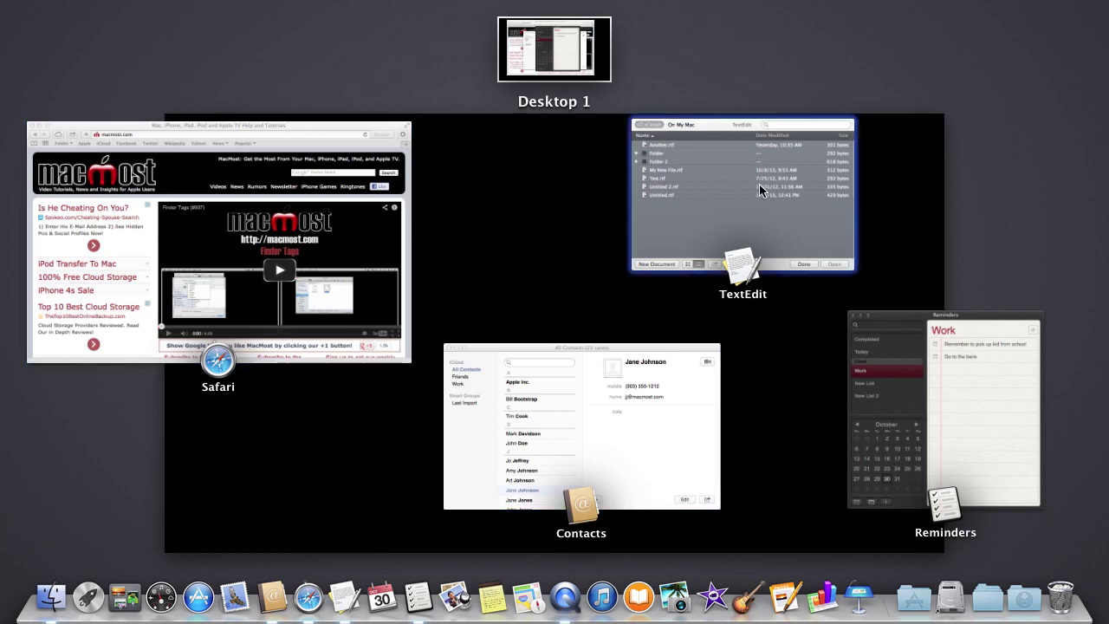
{"action": "left_click", "coordinate": [605, 411]}
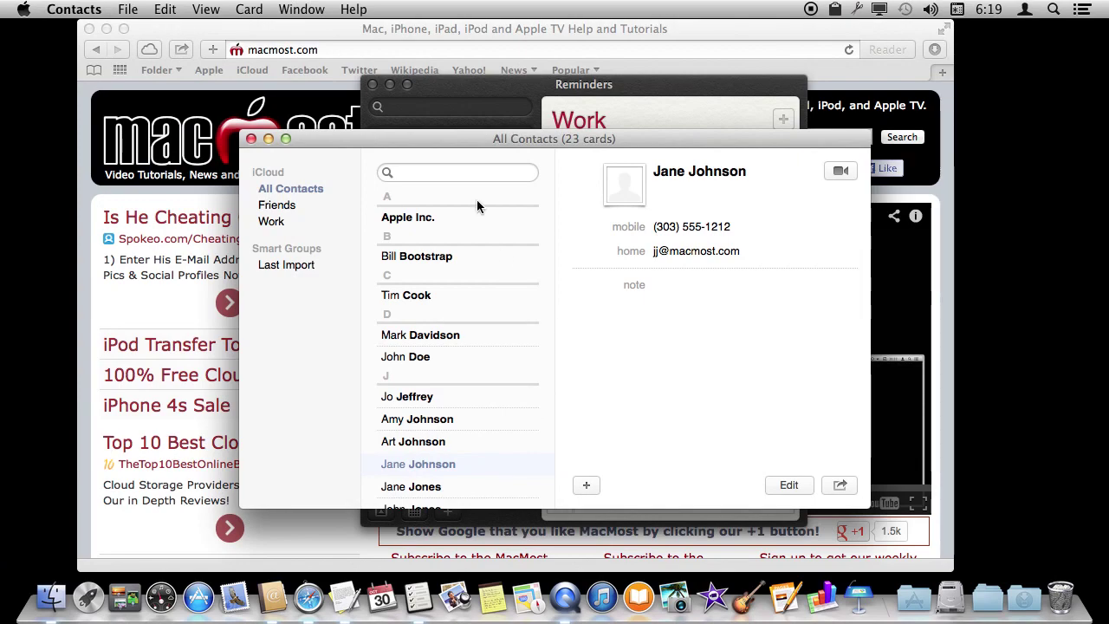
{"action": "left_click", "coordinate": [124, 596]}
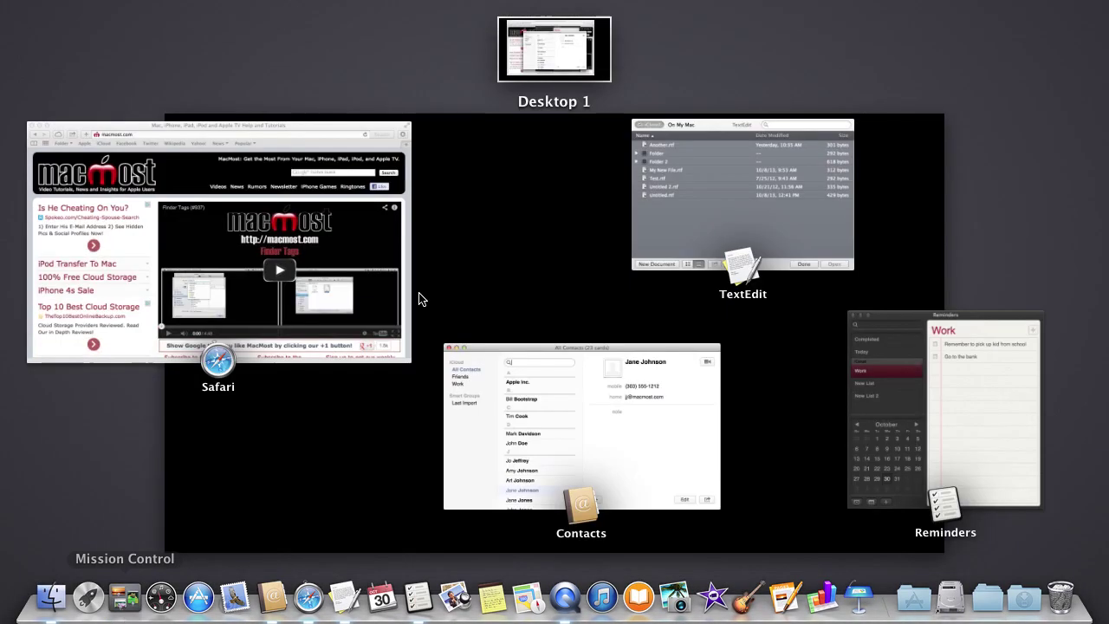
{"action": "left_click", "coordinate": [232, 130]}
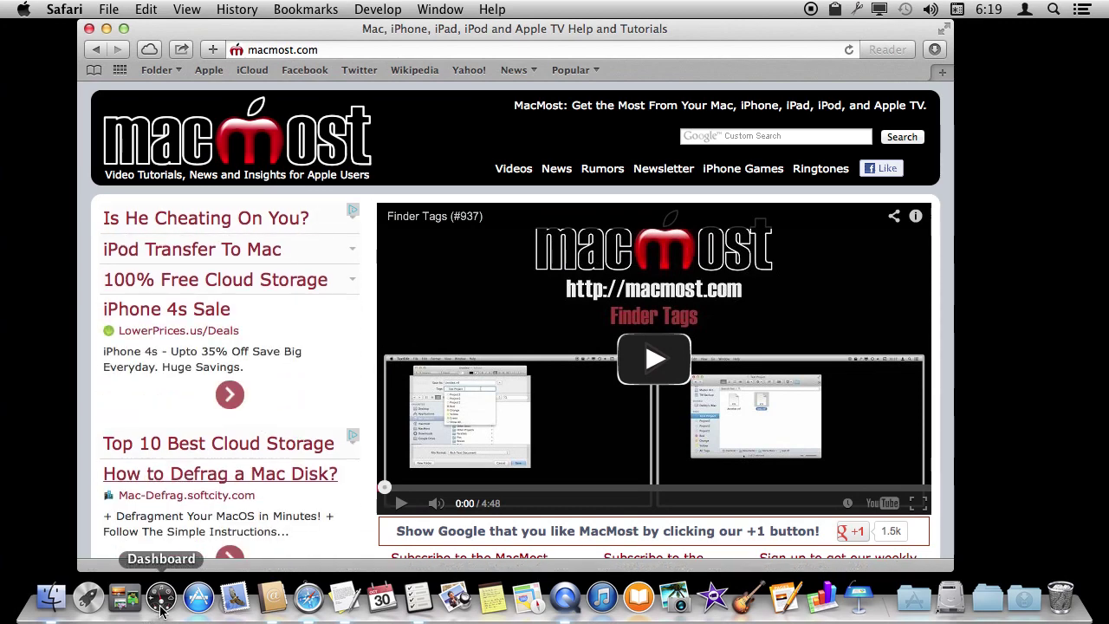
{"action": "left_click", "coordinate": [124, 598]}
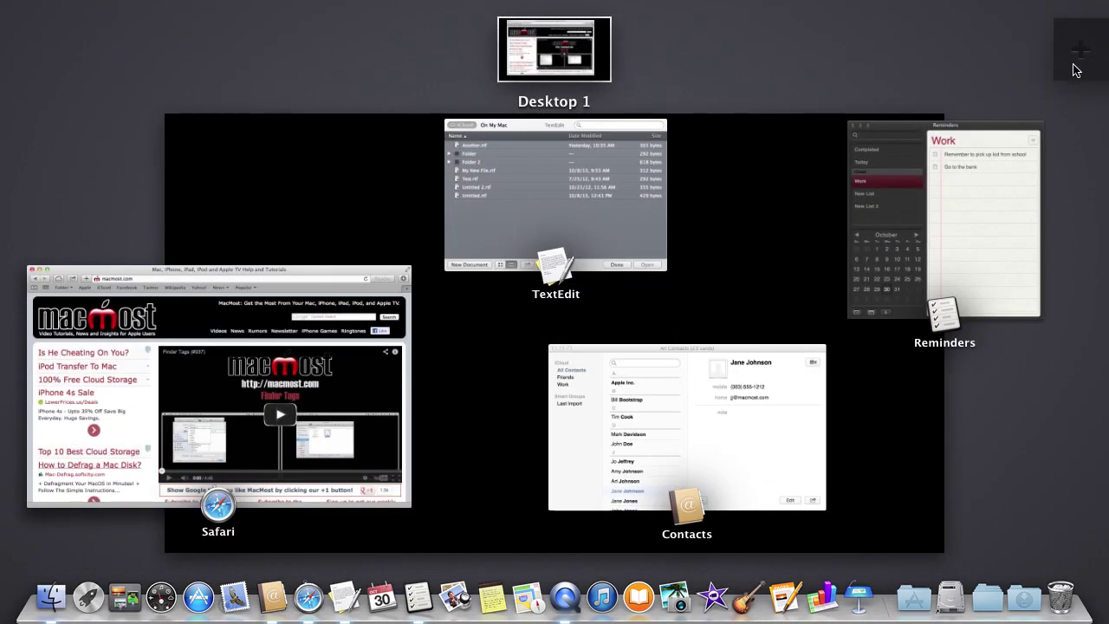
Add Desktop 2, move the Safari window onto it, and switch to it
{"action": "mouse_move", "coordinate": [1079, 48]}
{"action": "left_click", "coordinate": [1083, 54]}
{"action": "mouse_move", "coordinate": [464, 49]}
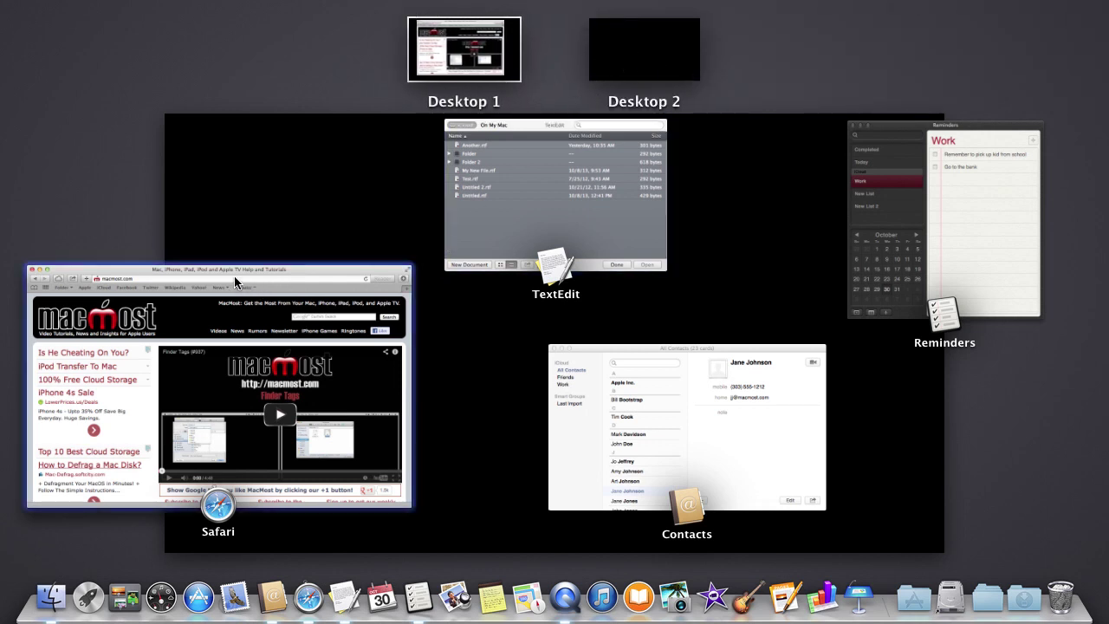
{"action": "left_click_drag", "start_coordinate": [232, 276], "coordinate": [650, 35]}
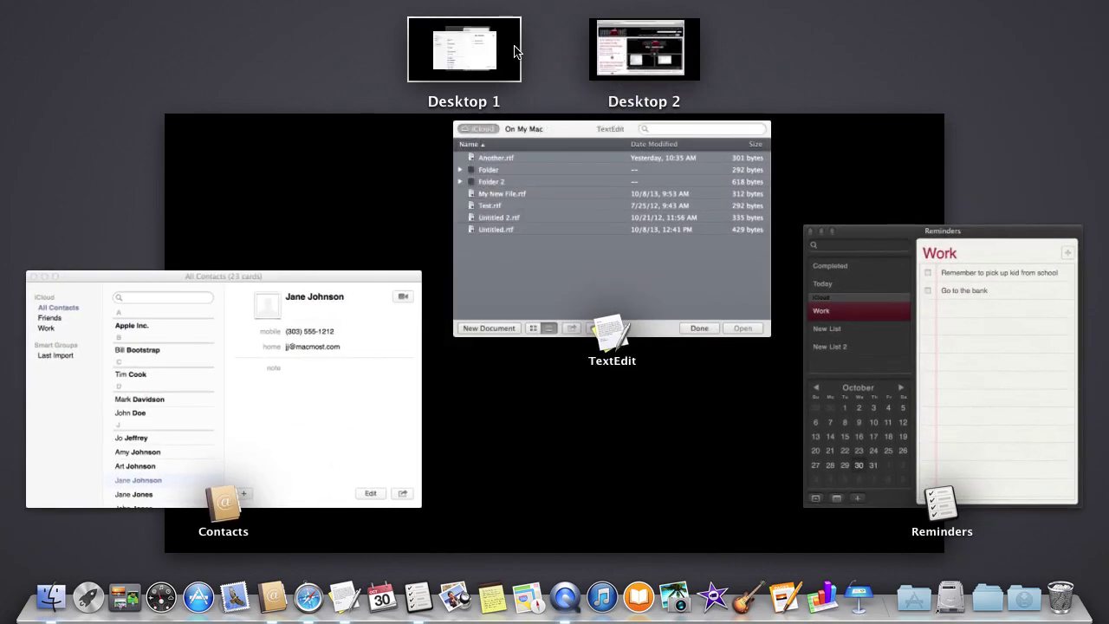
{"action": "left_click", "coordinate": [639, 52]}
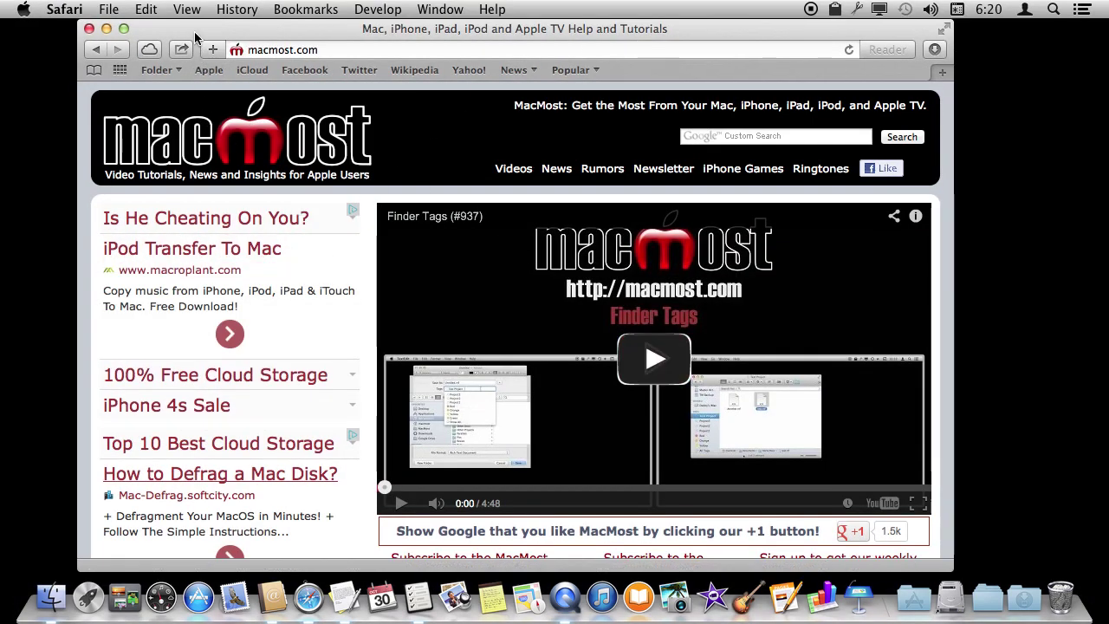
Reposition the Safari window down and to the right on Desktop 2
{"action": "mouse_move", "coordinate": [242, 49]}
{"action": "left_mouse_down"}
{"action": "mouse_move", "coordinate": [508, 111]}
{"action": "mouse_move", "coordinate": [787, 396]}
{"action": "mouse_move", "coordinate": [676, 346]}
{"action": "left_mouse_up"}
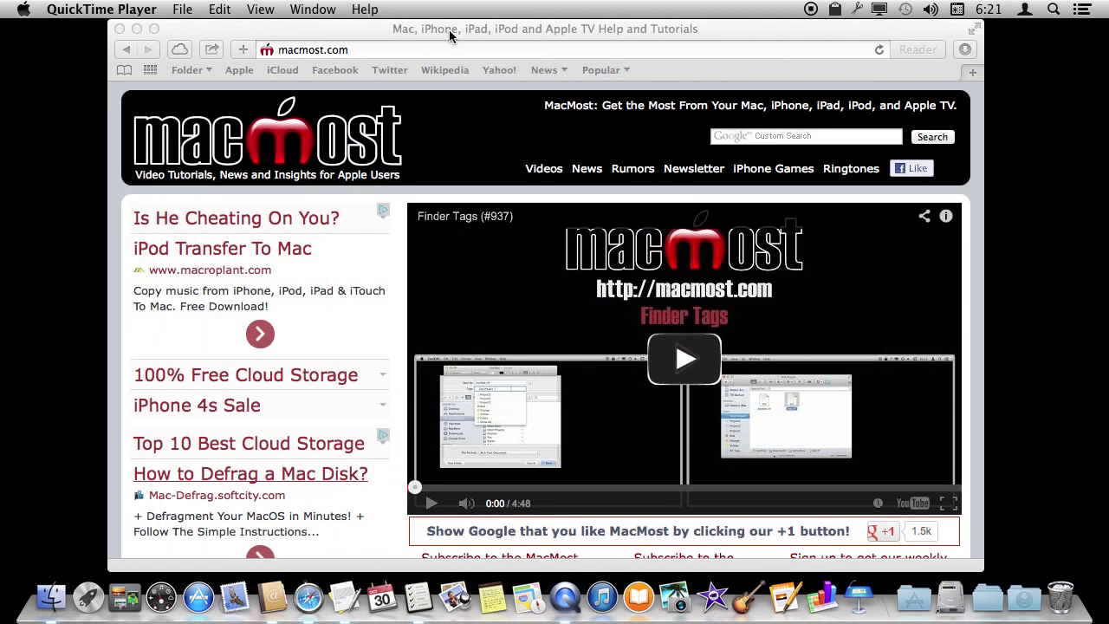
{"action": "left_click", "coordinate": [449, 35]}
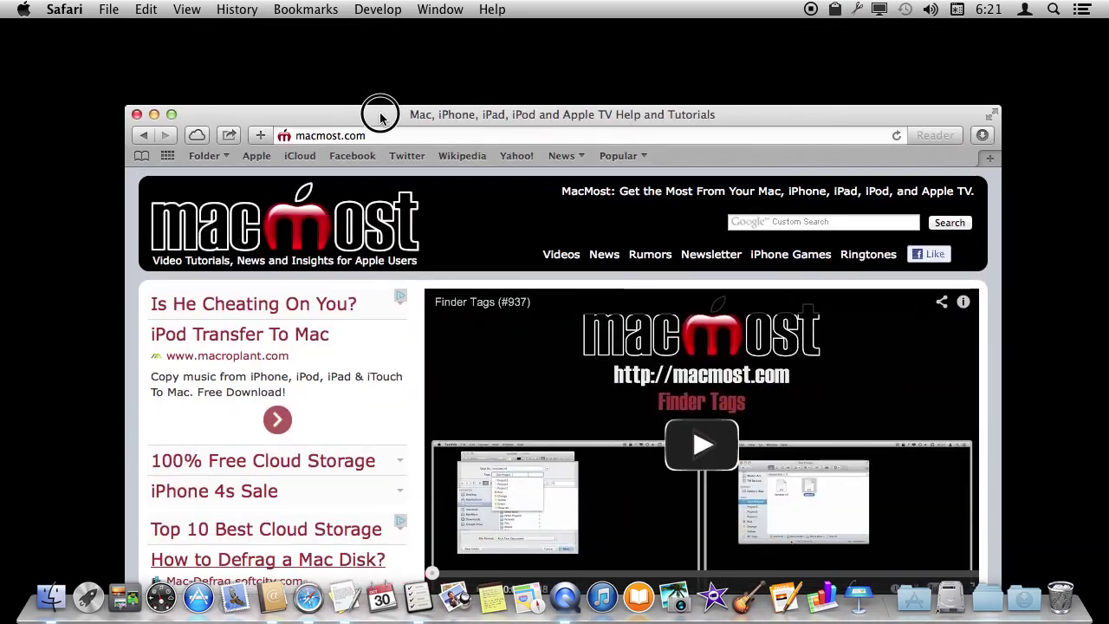
{"action": "left_click_drag", "start_coordinate": [363, 32], "coordinate": [385, 13]}
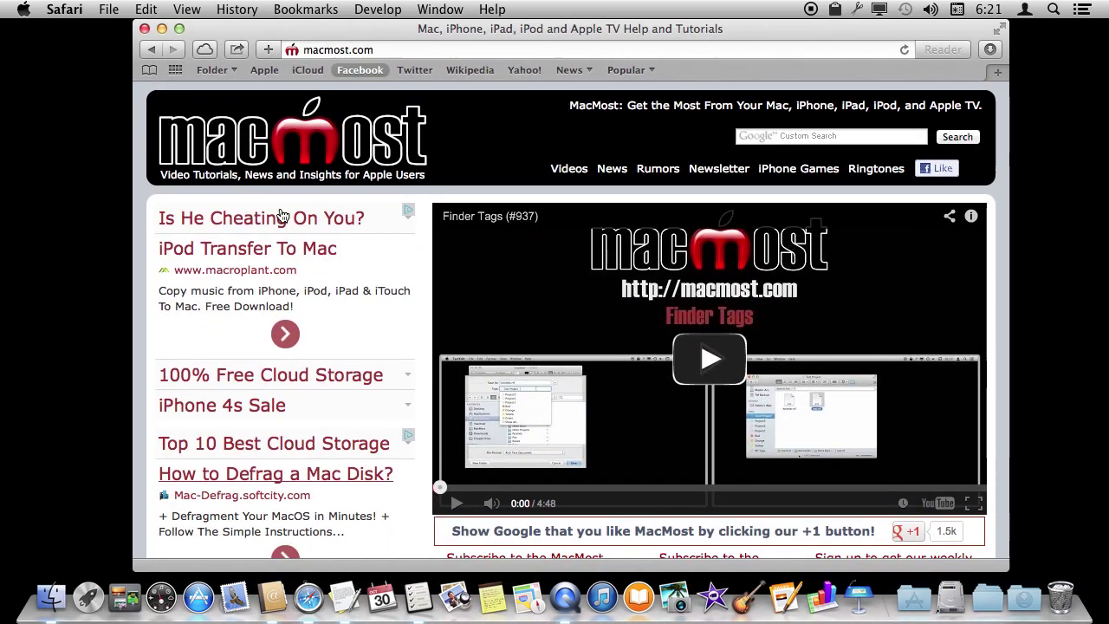
Use Mission Control to visit Desktop 1, front Reminders then Contacts, and return to Desktop 2
{"action": "left_click", "coordinate": [124, 596]}
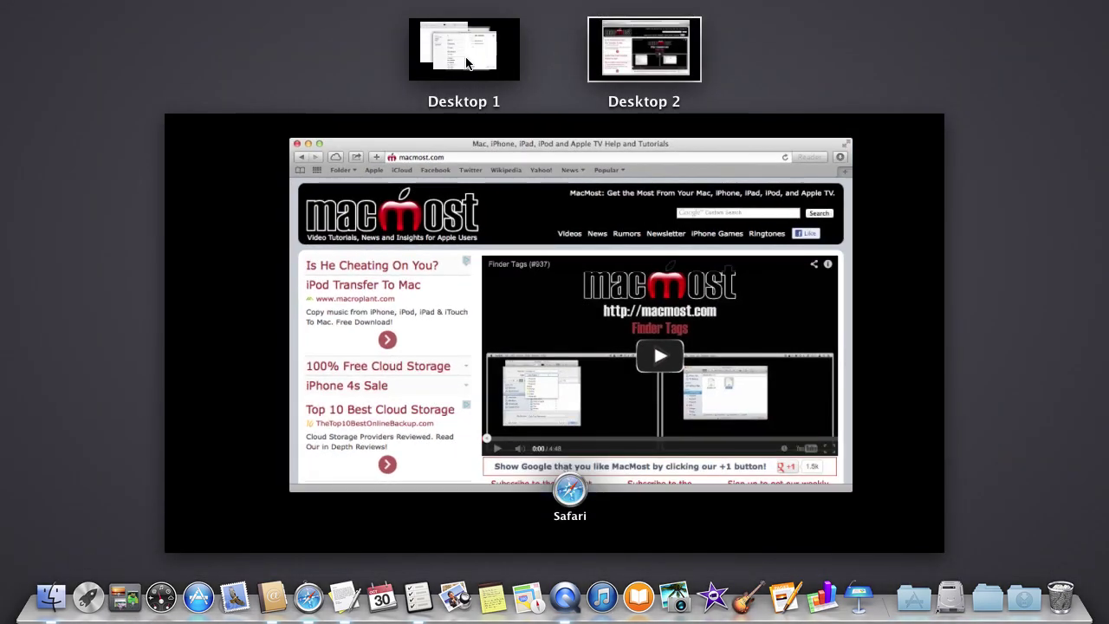
{"action": "left_click", "coordinate": [466, 63]}
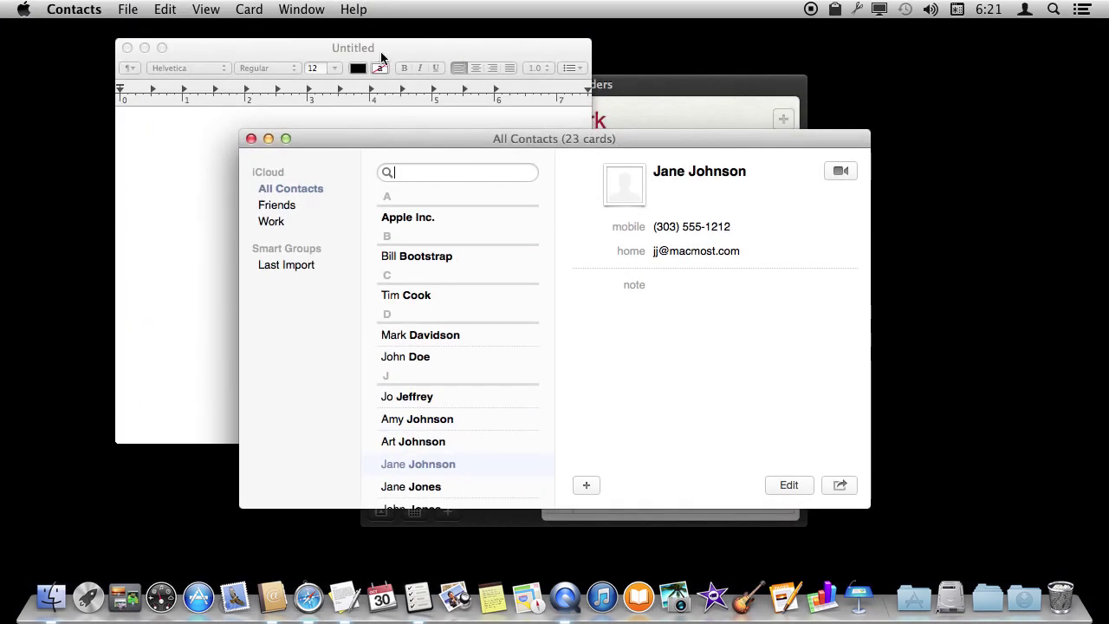
{"action": "left_click", "coordinate": [671, 97]}
{"action": "left_click", "coordinate": [310, 139]}
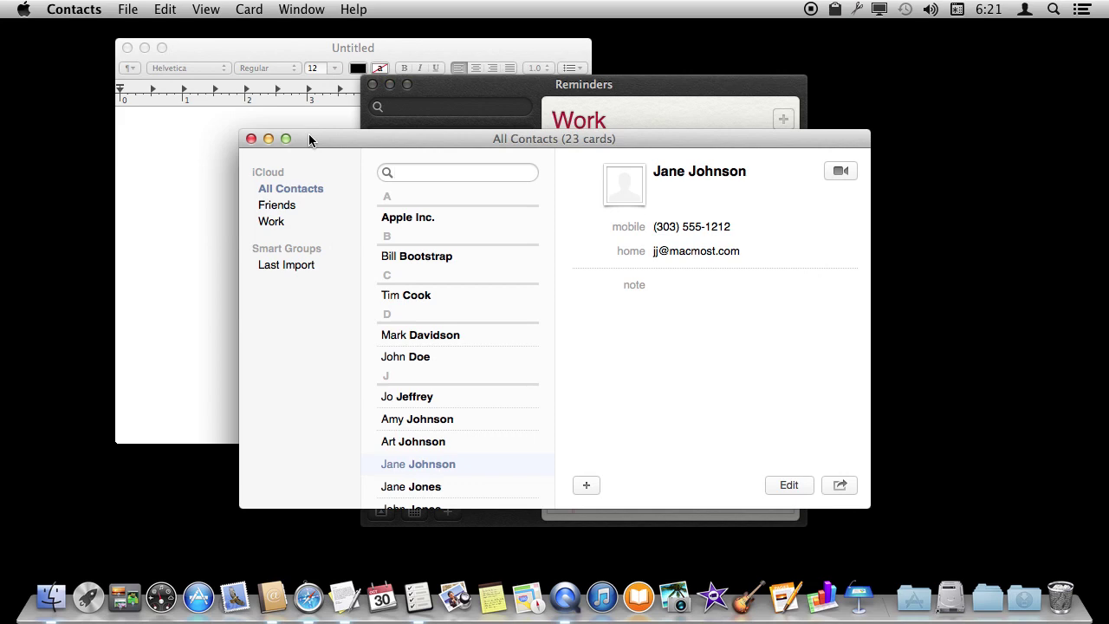
{"action": "left_click", "coordinate": [124, 596]}
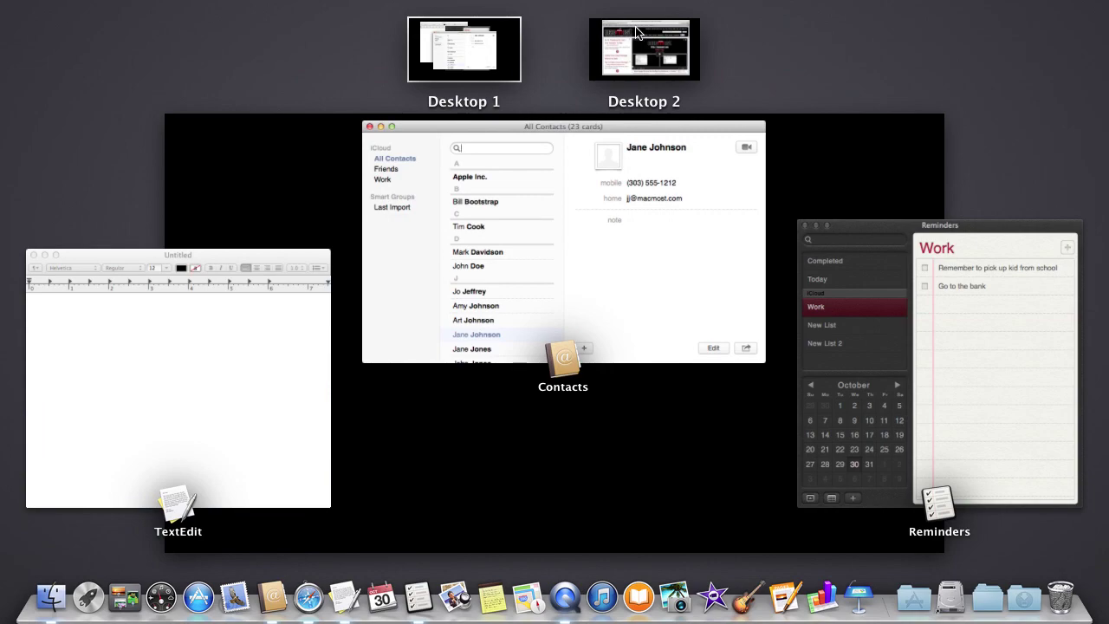
{"action": "left_click", "coordinate": [637, 32]}
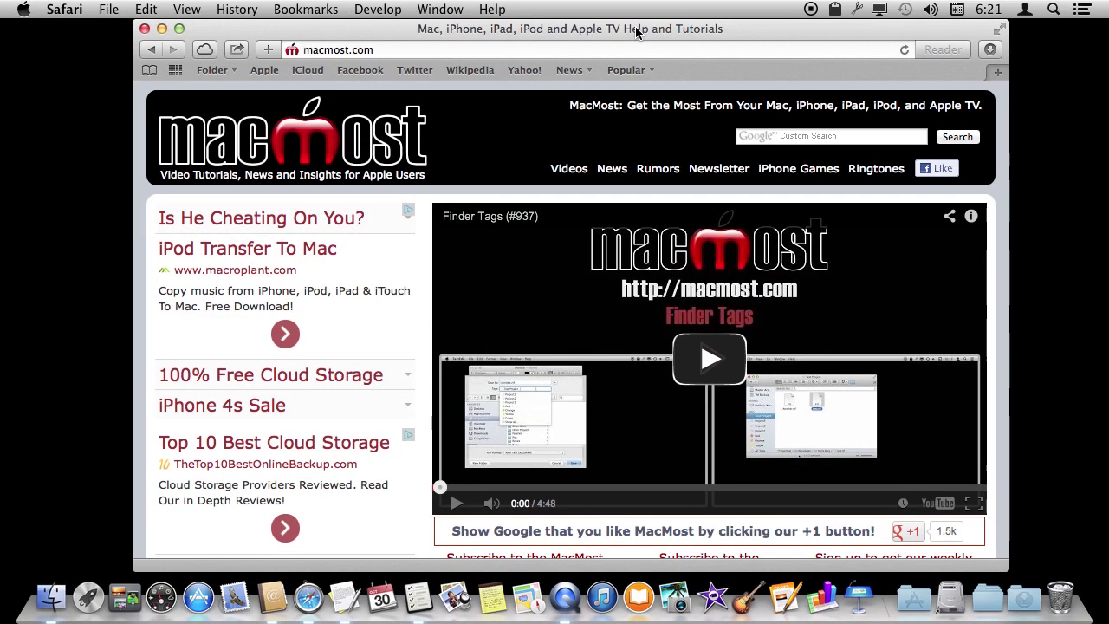
Flip between desktops with Control+Left/Right, ending on Desktop 1, then show Mission Control
{"action": "key", "text": "ctrl+Left"}
{"action": "key", "text": "ctrl+Right"}
{"action": "key", "text": "ctrl+Left"}
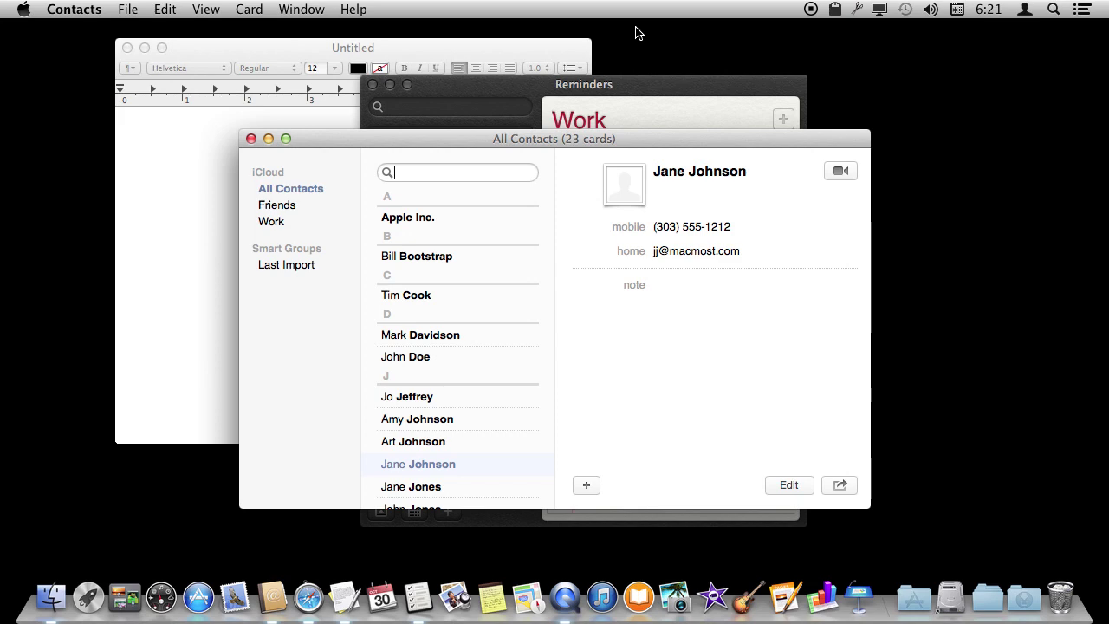
{"action": "key", "text": "ctrl+Right"}
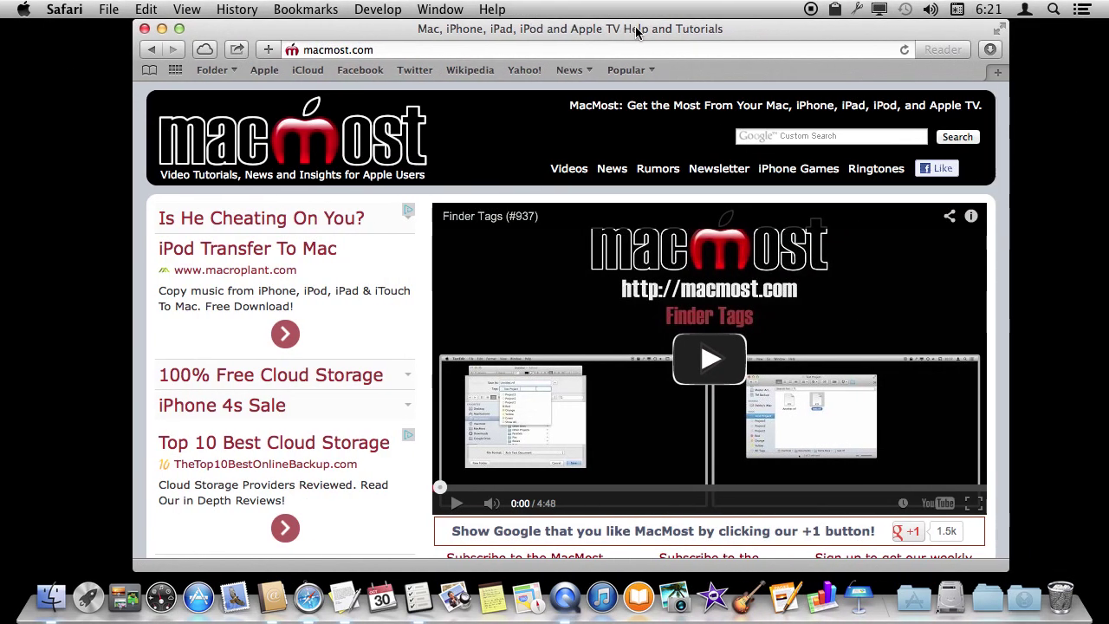
{"action": "key", "text": "ctrl+Left"}
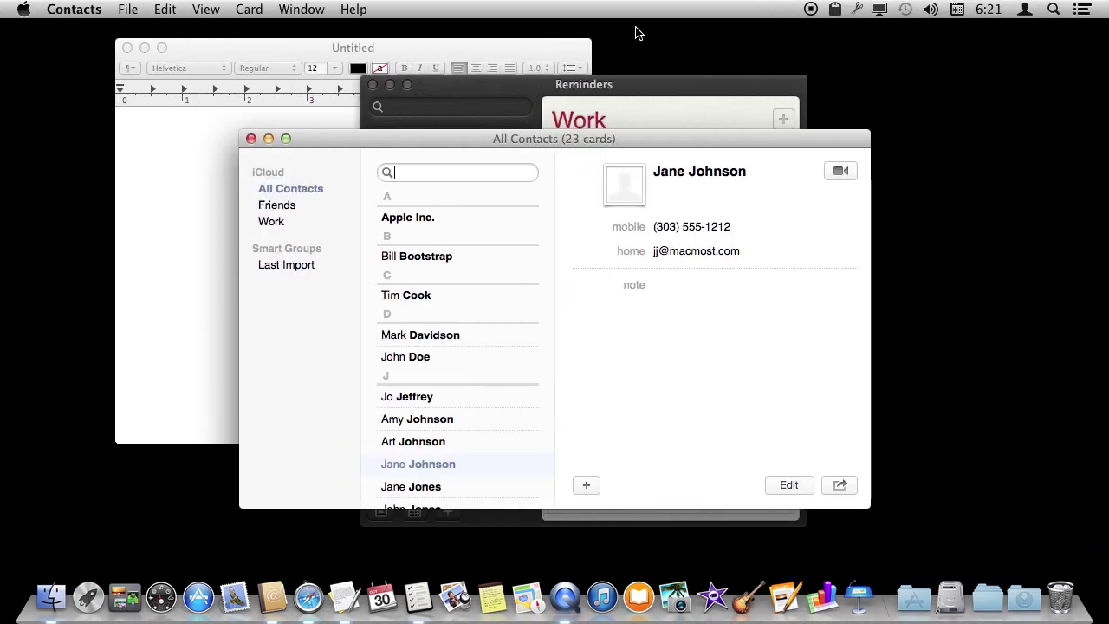
{"action": "left_click", "coordinate": [126, 598]}
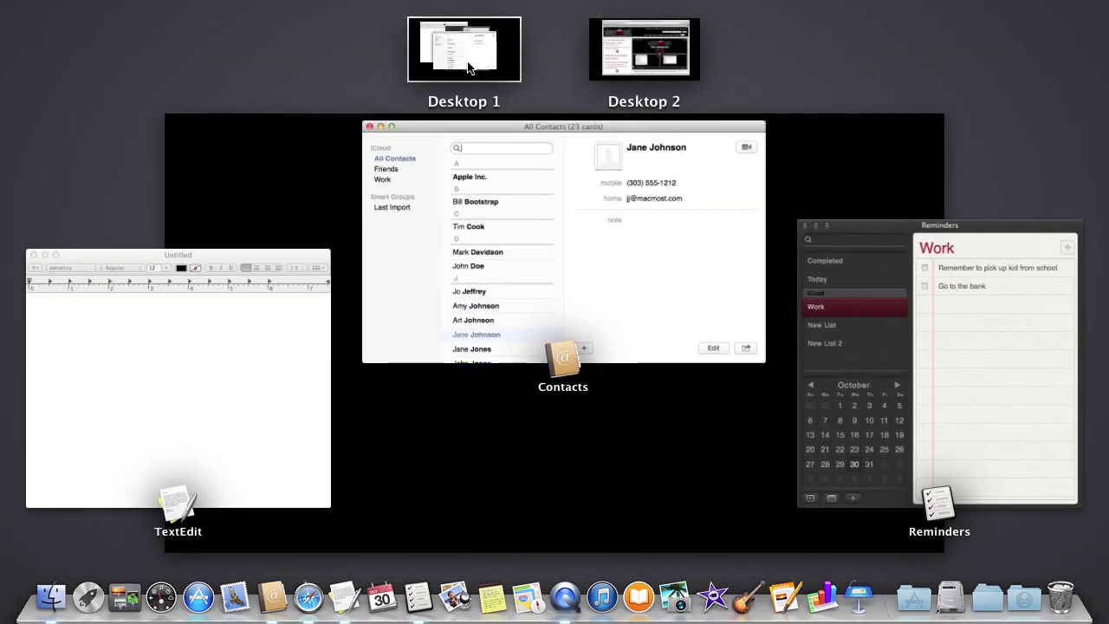
Drag TextEdit onto Desktop 2 and Safari onto Desktop 1, checking each desktop with Control+arrows
{"action": "mouse_move", "coordinate": [643, 49]}
{"action": "left_click", "coordinate": [642, 82]}
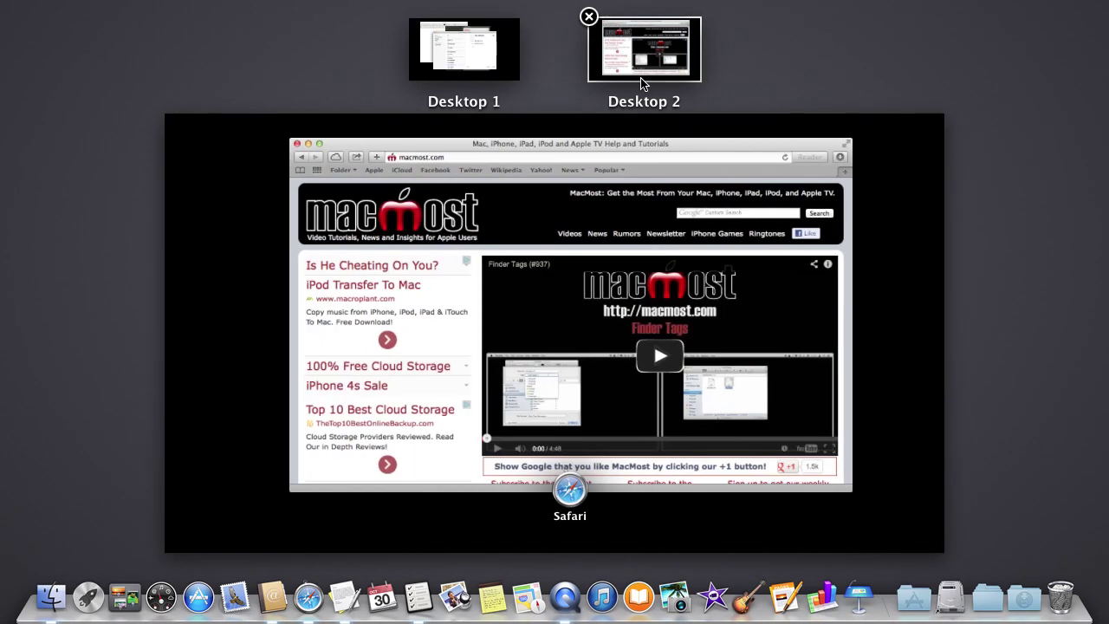
{"action": "key", "text": "ctrl+Left"}
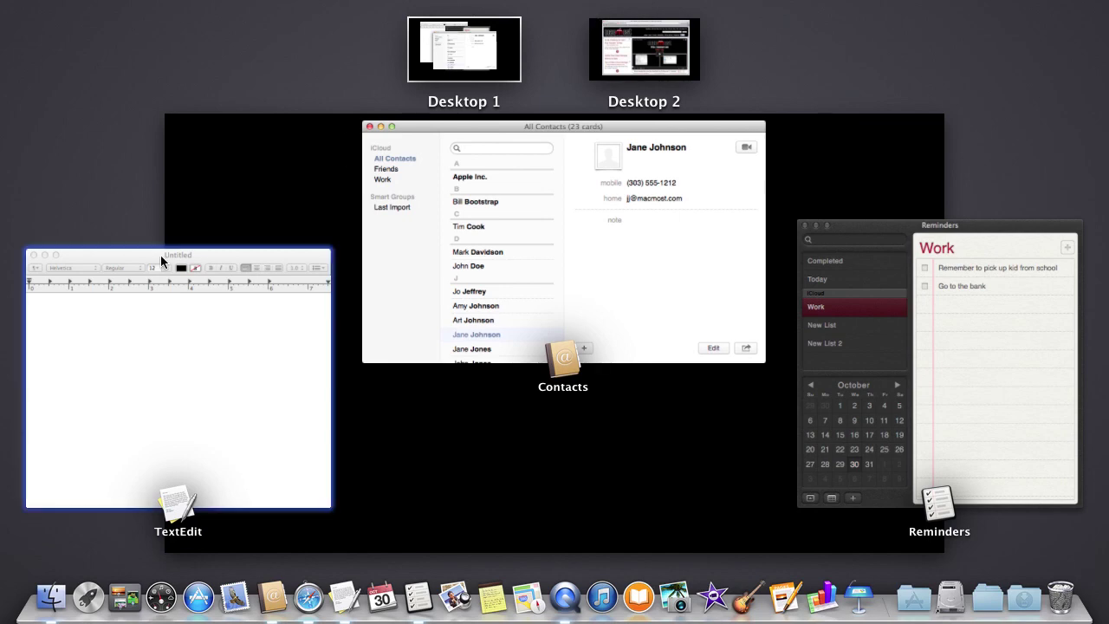
{"action": "left_click_drag", "start_coordinate": [163, 257], "coordinate": [638, 38]}
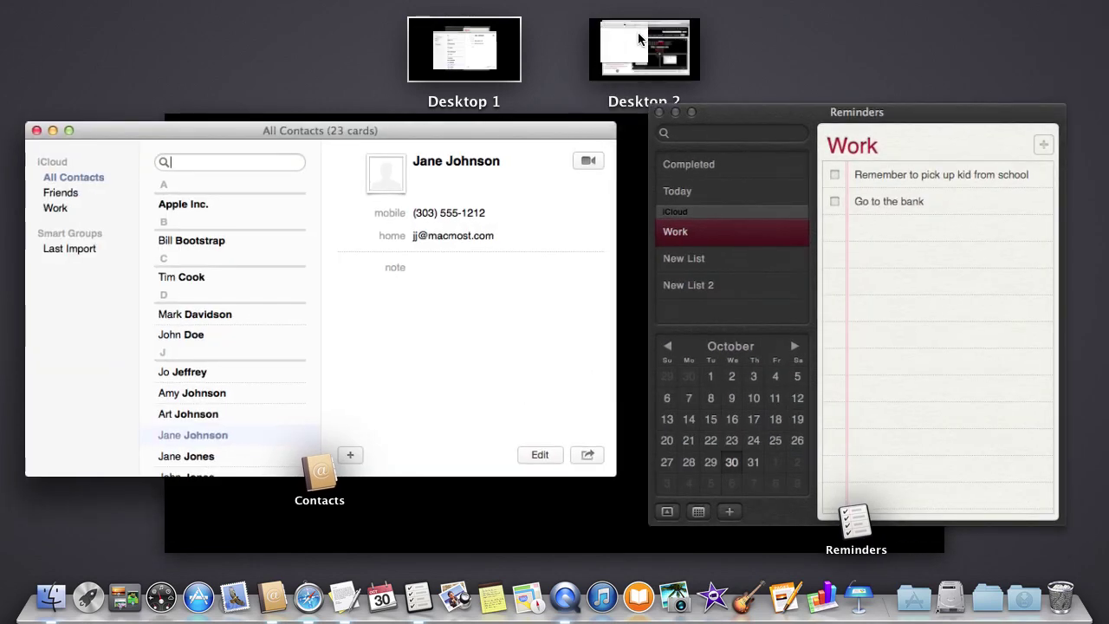
{"action": "key", "text": "ctrl+Right"}
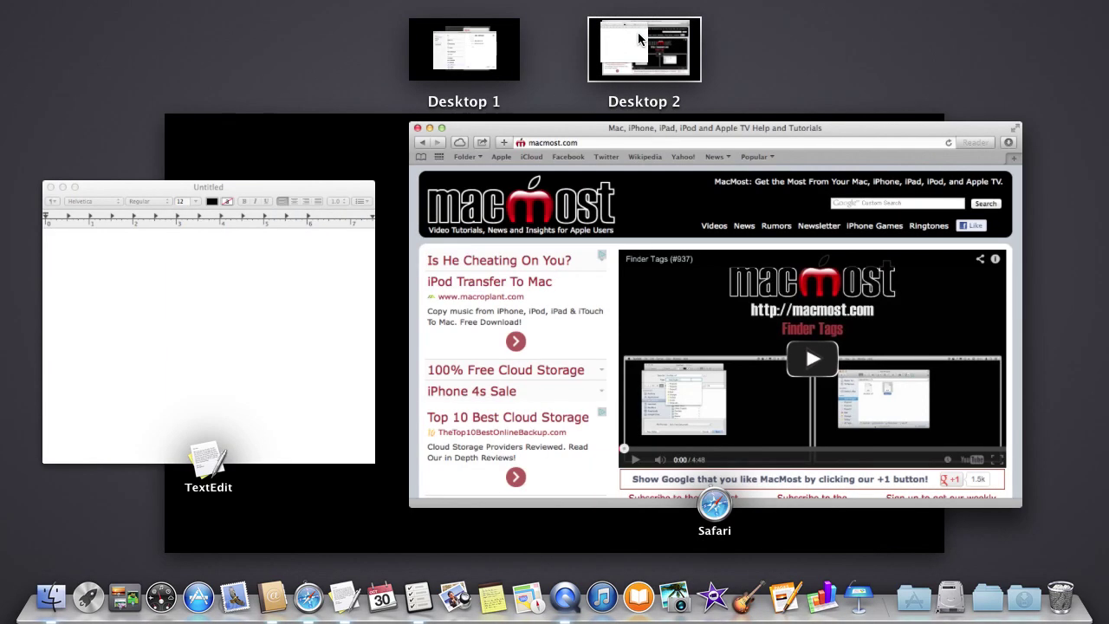
{"action": "left_click_drag", "start_coordinate": [598, 142], "coordinate": [448, 41]}
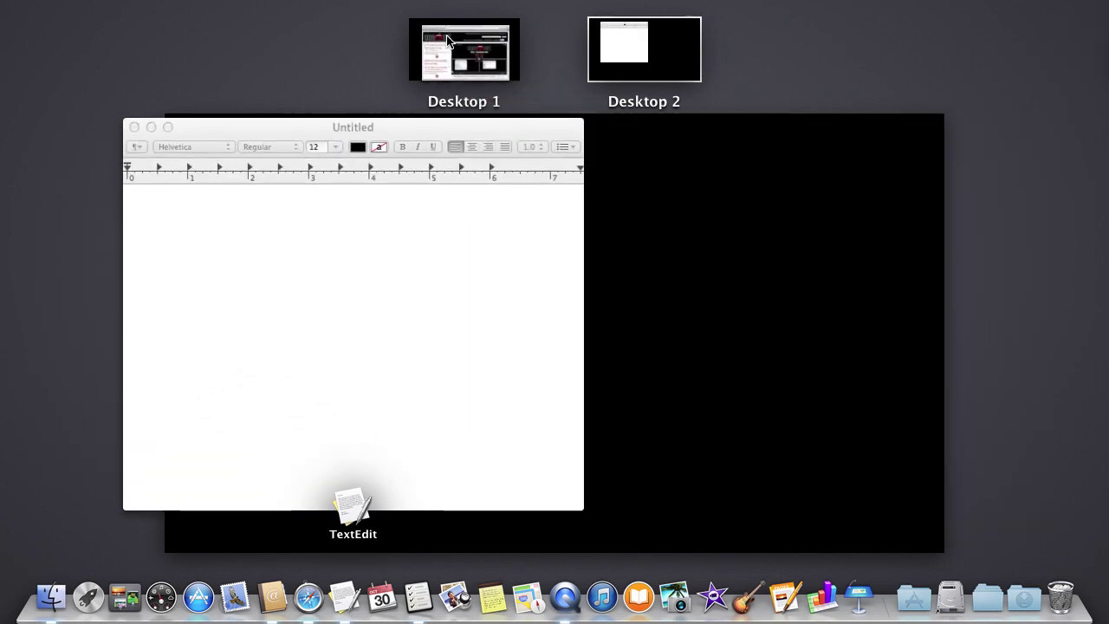
{"action": "key", "text": "ctrl+Left"}
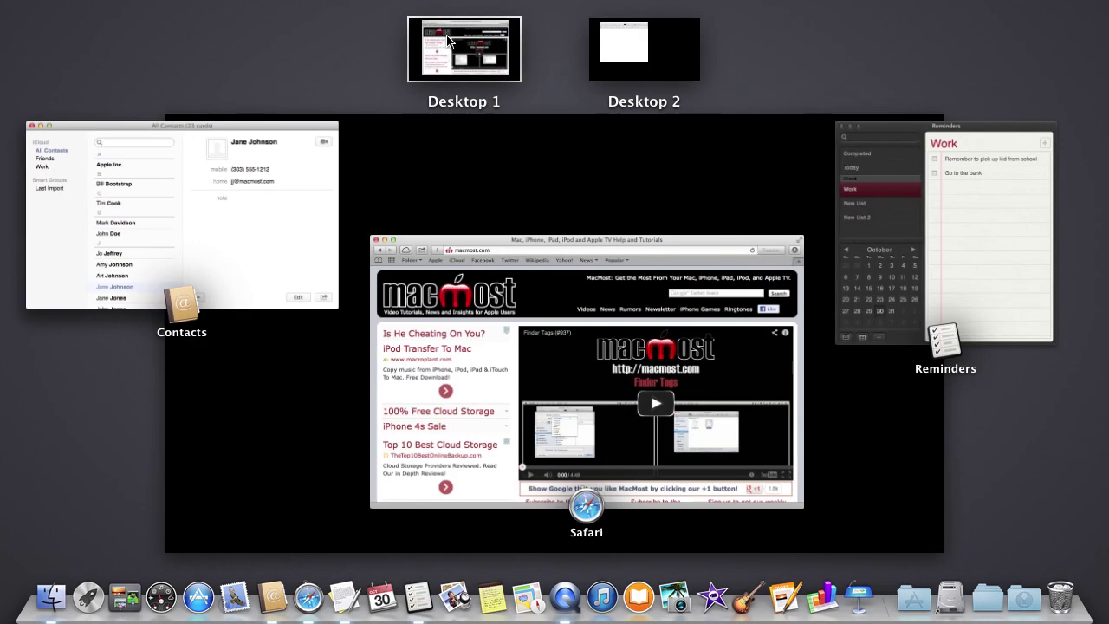
{"action": "key", "text": "ctrl+Right"}
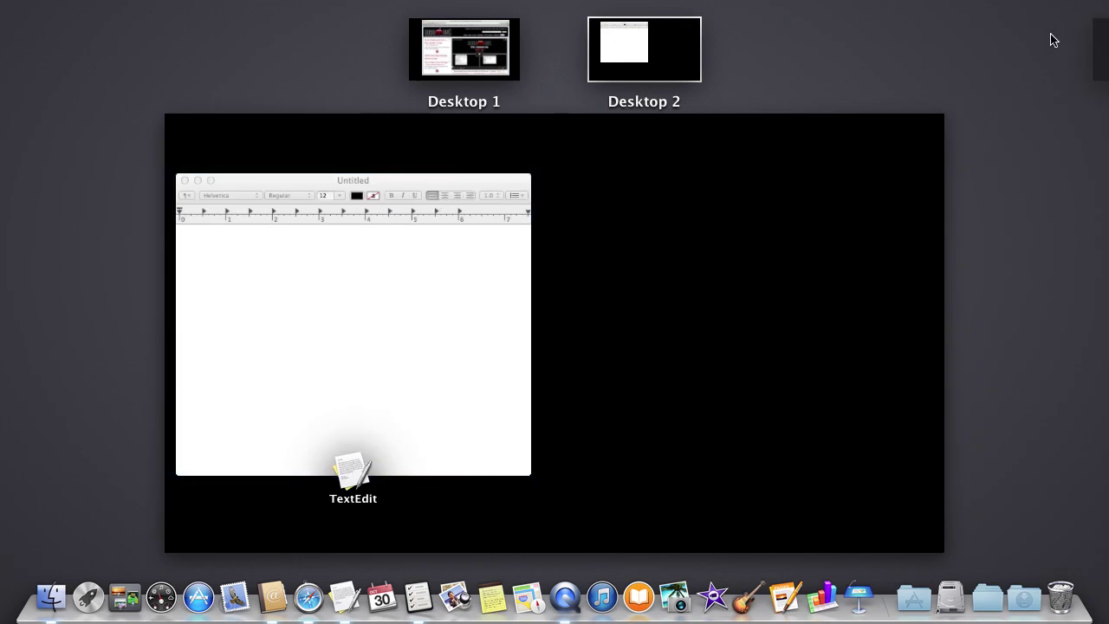
Add and remove Desktop 3, close Desktop 2, then add a fresh empty desktop
{"action": "left_click", "coordinate": [1091, 40]}
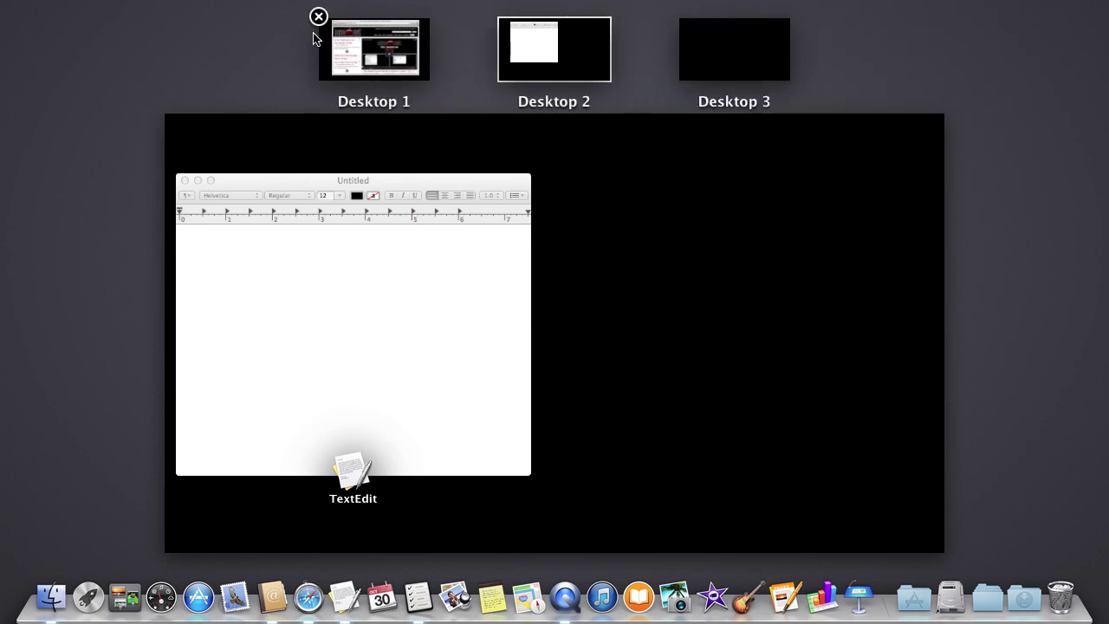
{"action": "left_click", "coordinate": [679, 17]}
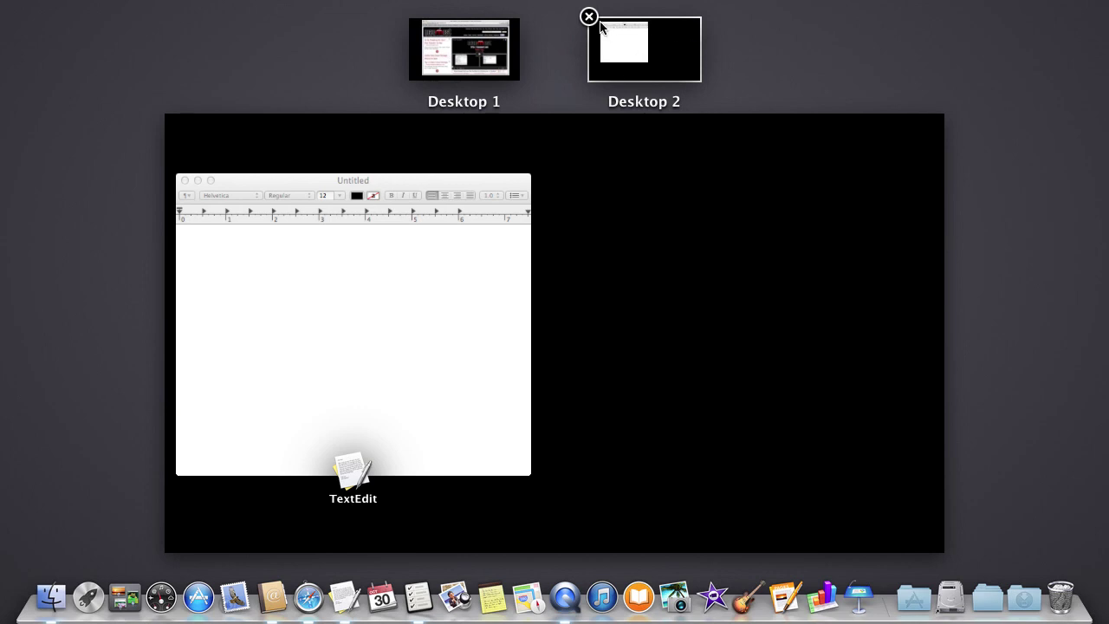
{"action": "left_click", "coordinate": [589, 17]}
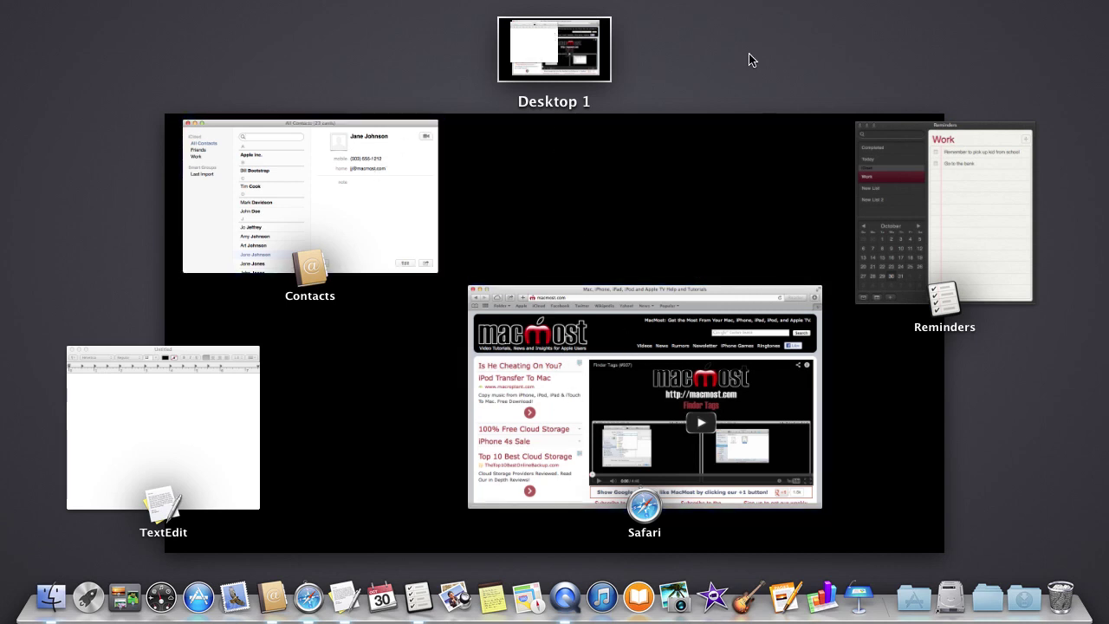
{"action": "left_click", "coordinate": [1089, 44]}
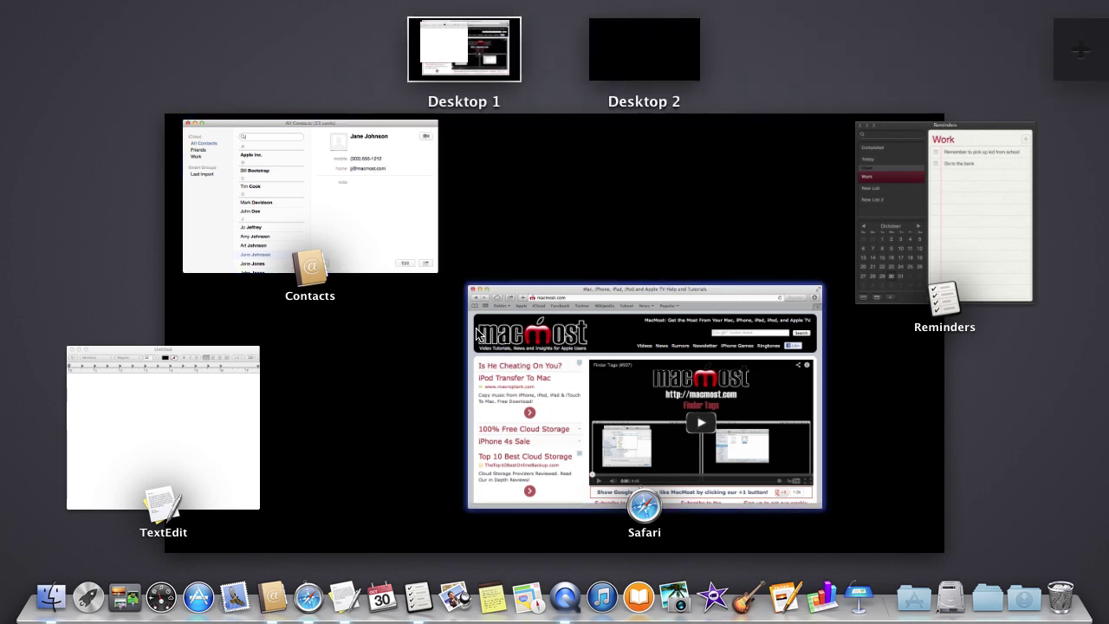
Move Safari and Contacts onto the new Desktop 2, switch there, and front Safari
{"action": "left_click_drag", "start_coordinate": [537, 312], "coordinate": [643, 50]}
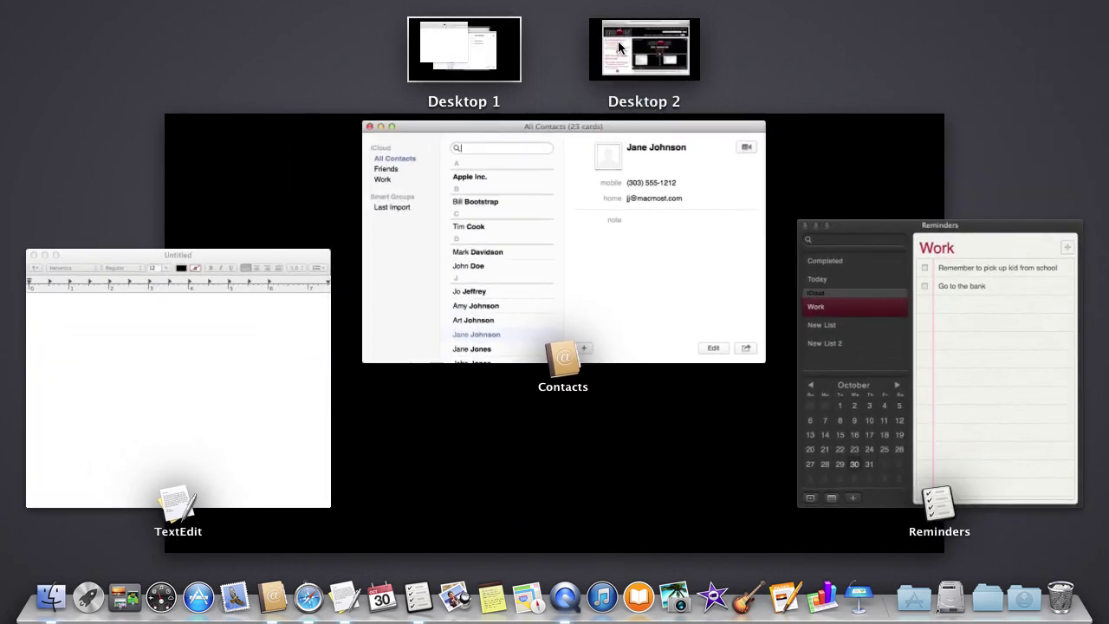
{"action": "left_click_drag", "start_coordinate": [384, 240], "coordinate": [607, 48]}
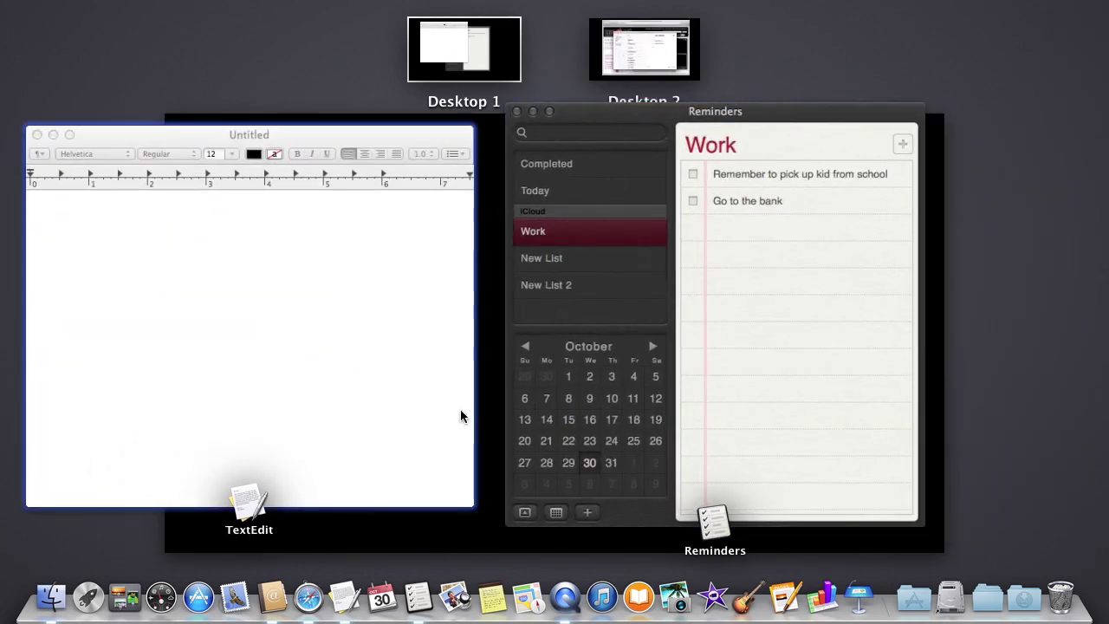
{"action": "key", "text": "Escape"}
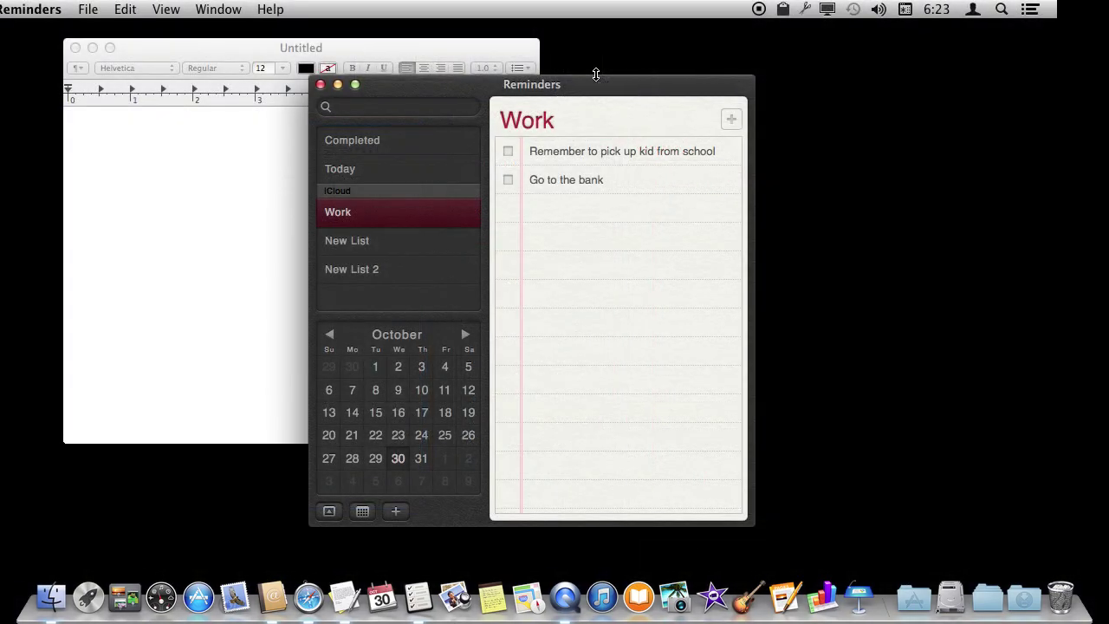
{"action": "key", "text": "ctrl+Right"}
{"action": "left_click", "coordinate": [356, 36]}
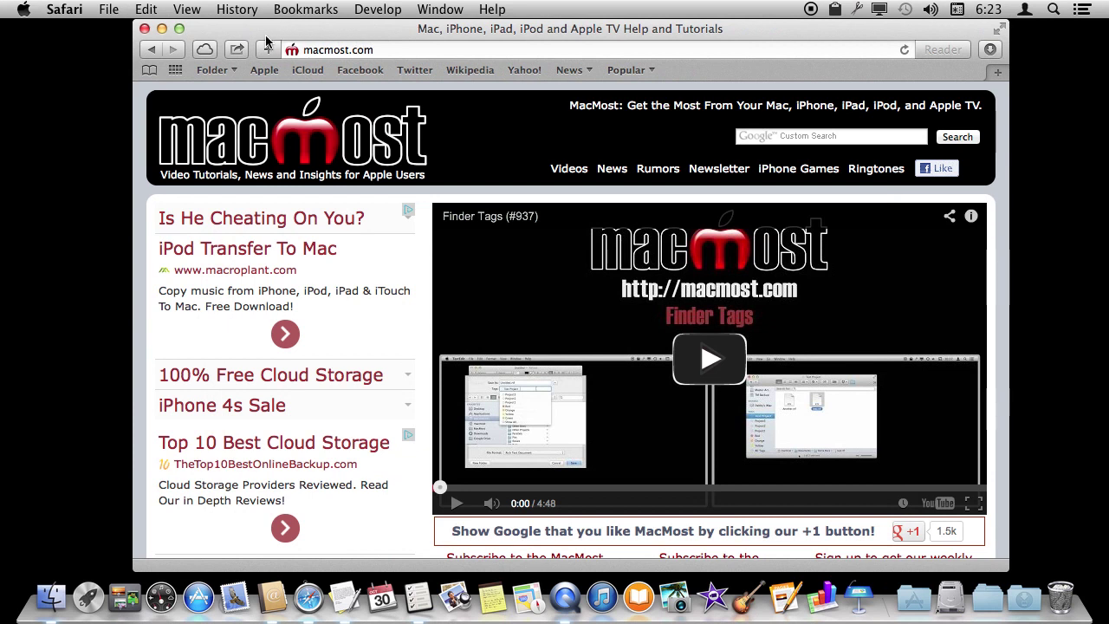
Make Safari full screen, view it as its own space, then exit full screen
{"action": "left_click", "coordinate": [1000, 29]}
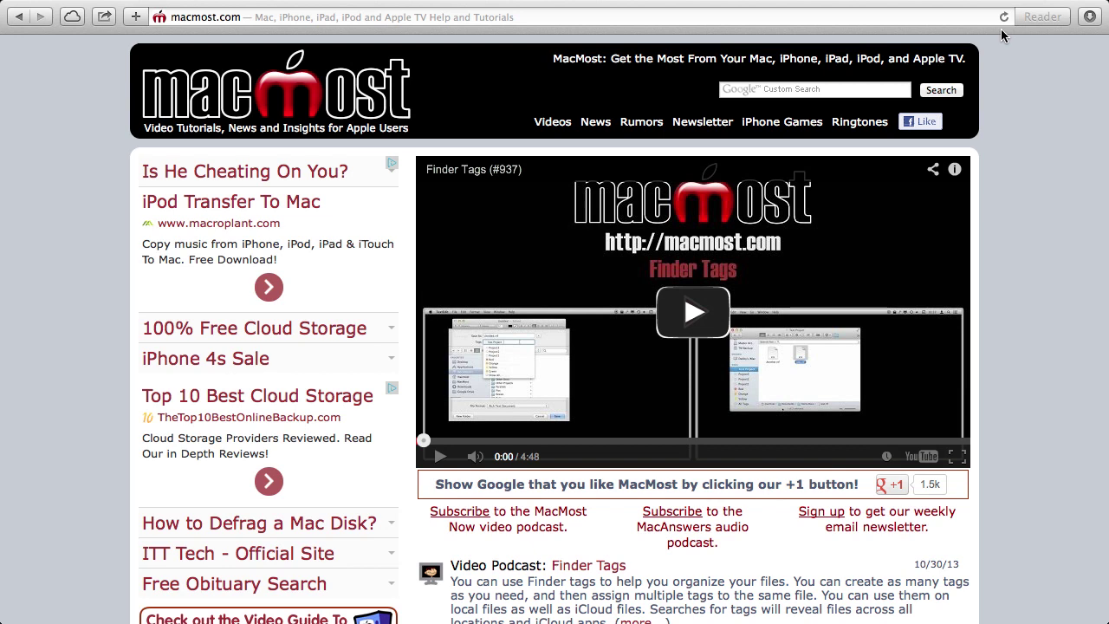
{"action": "mouse_move", "coordinate": [198, 606]}
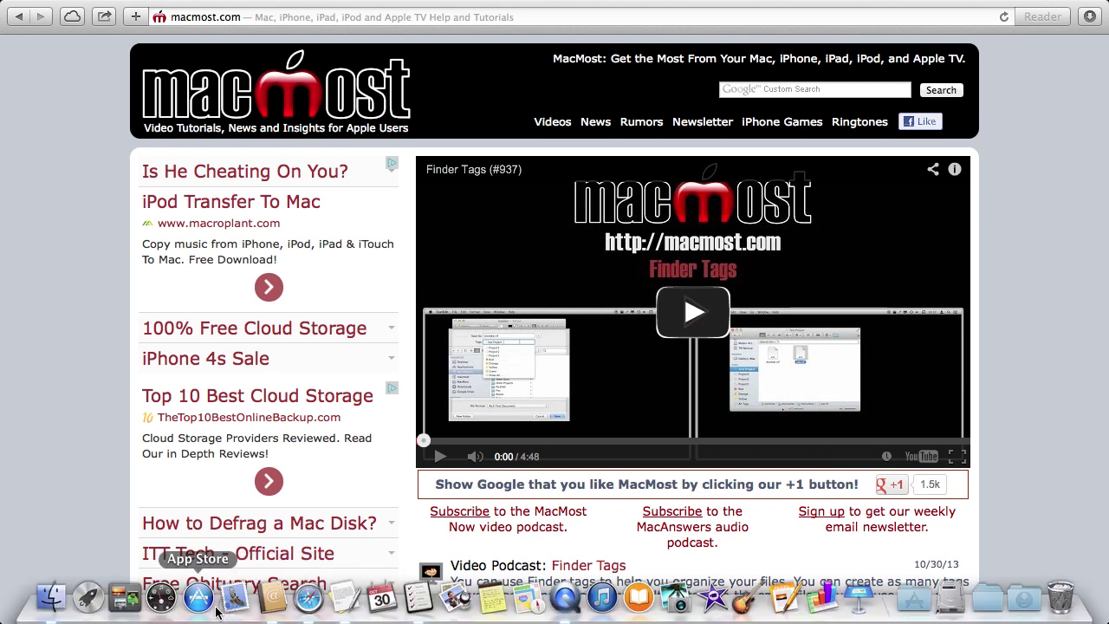
{"action": "left_click", "coordinate": [133, 596]}
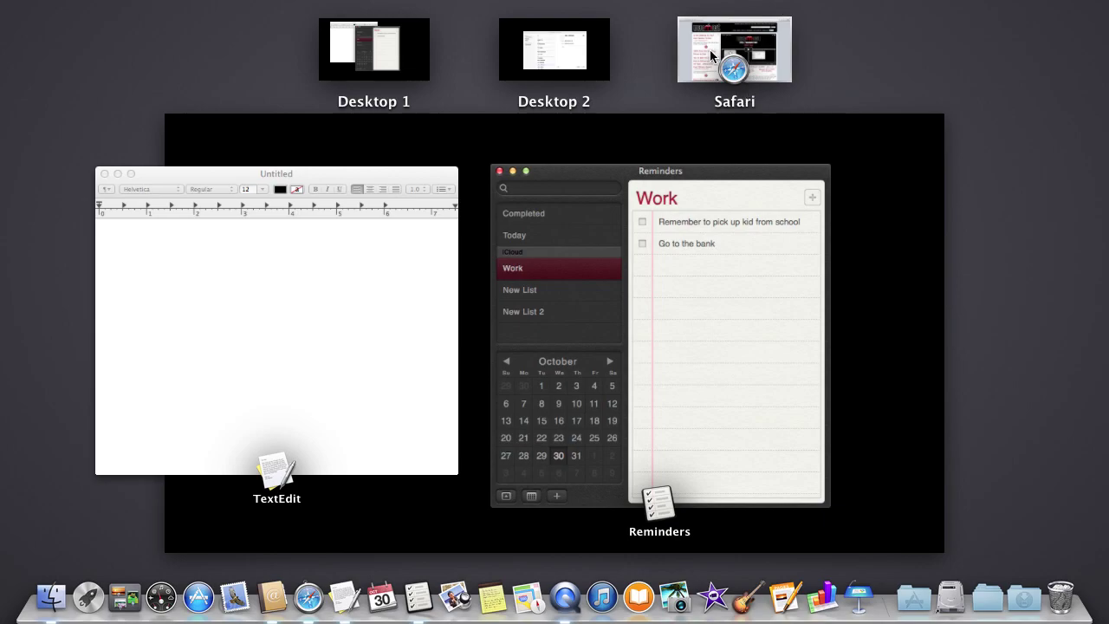
{"action": "left_click", "coordinate": [710, 53]}
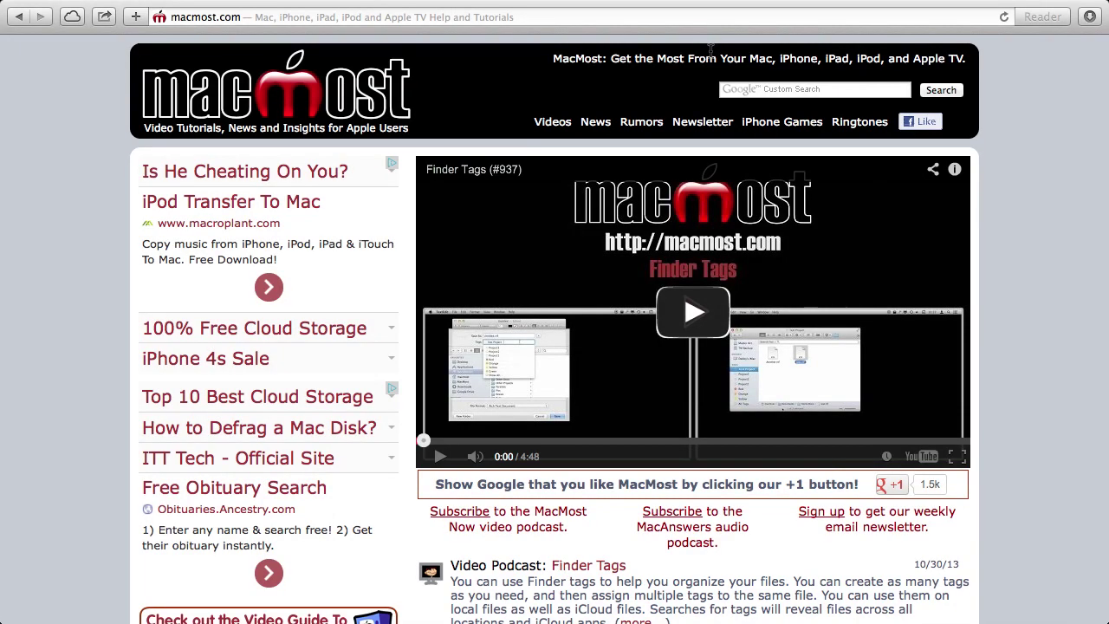
{"action": "mouse_move", "coordinate": [710, 5]}
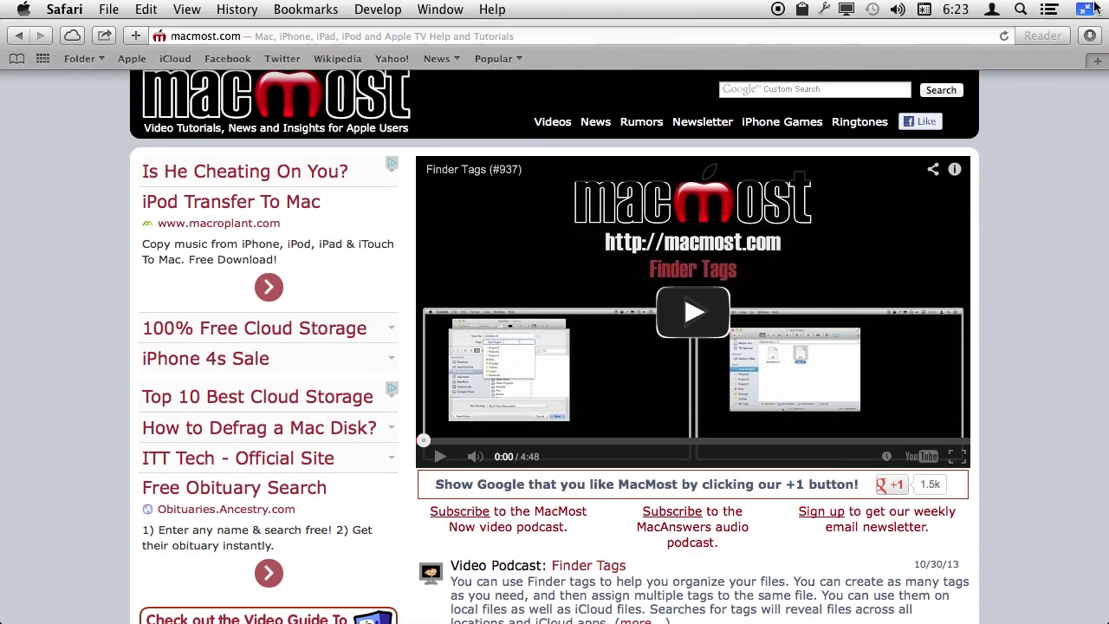
{"action": "left_click", "coordinate": [1085, 9]}
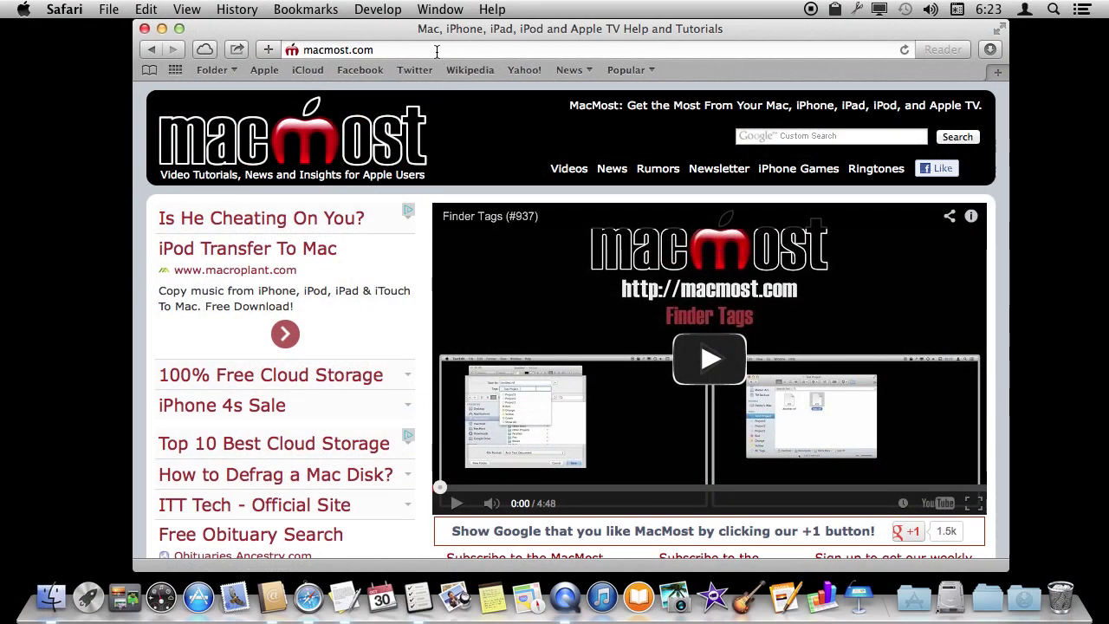
{"action": "left_click", "coordinate": [124, 597]}
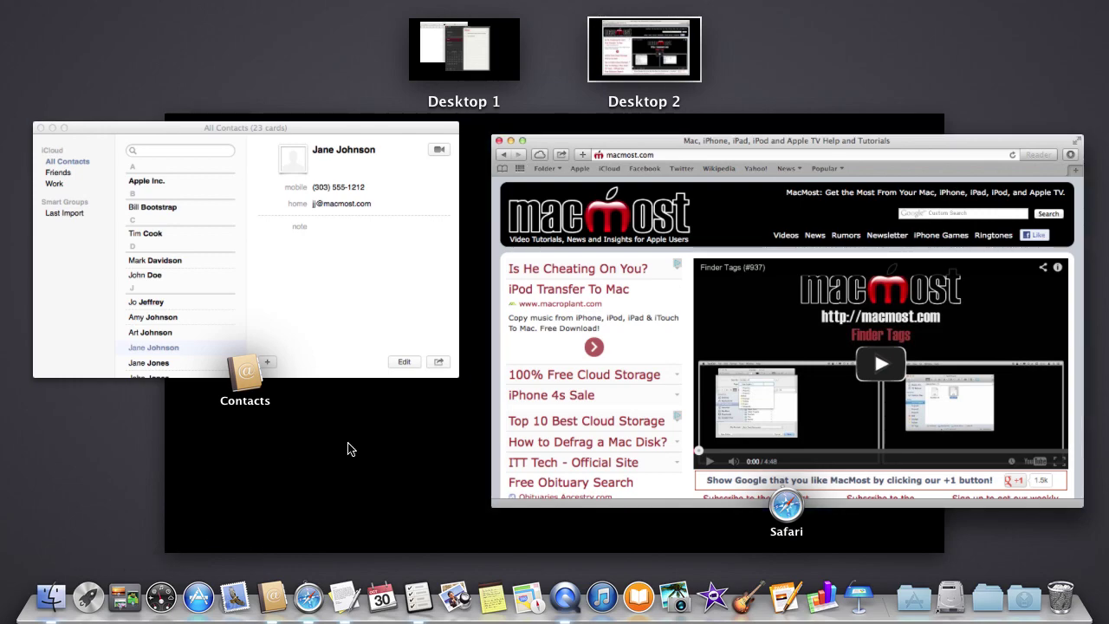
Return to Desktop 1 and open the Mission Control pane in System Preferences
{"action": "left_click", "coordinate": [347, 448]}
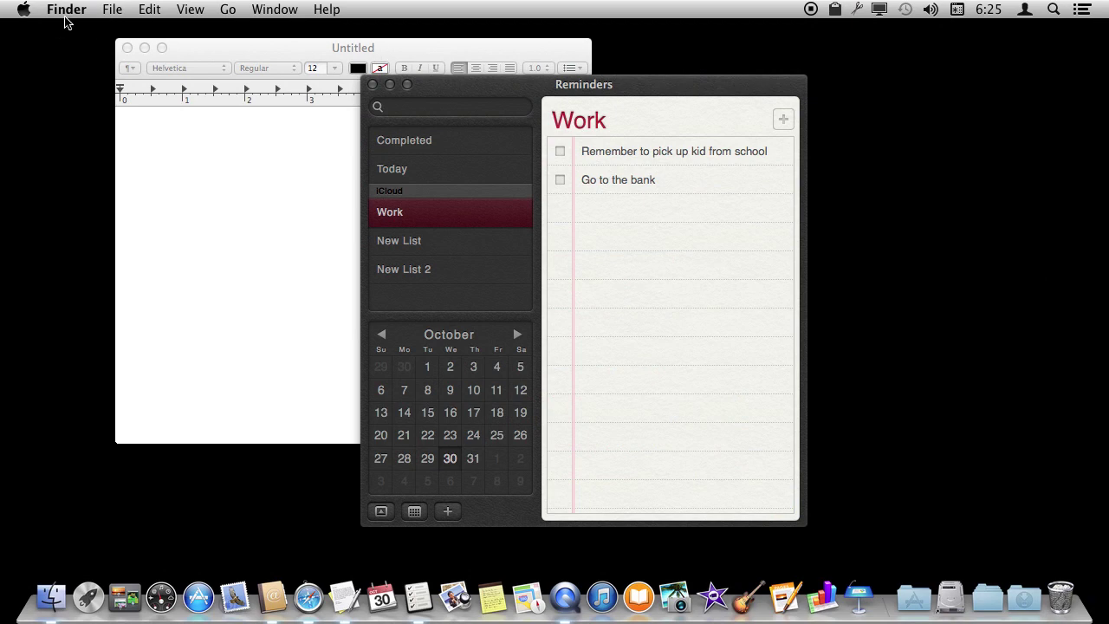
{"action": "left_click", "coordinate": [23, 9]}
{"action": "left_click", "coordinate": [49, 89]}
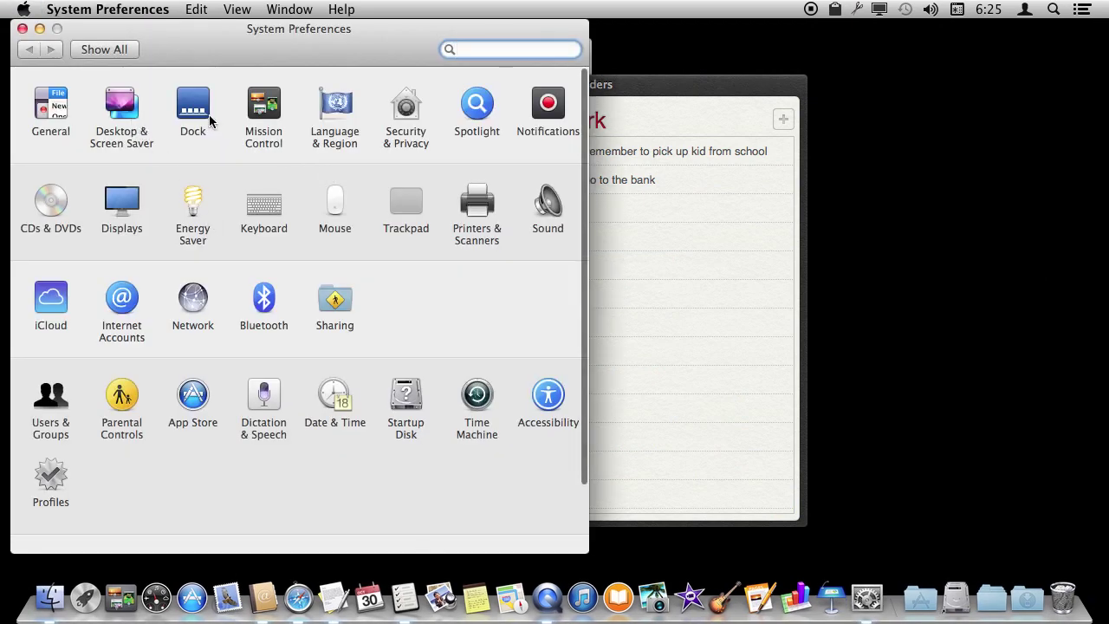
{"action": "left_click", "coordinate": [263, 111]}
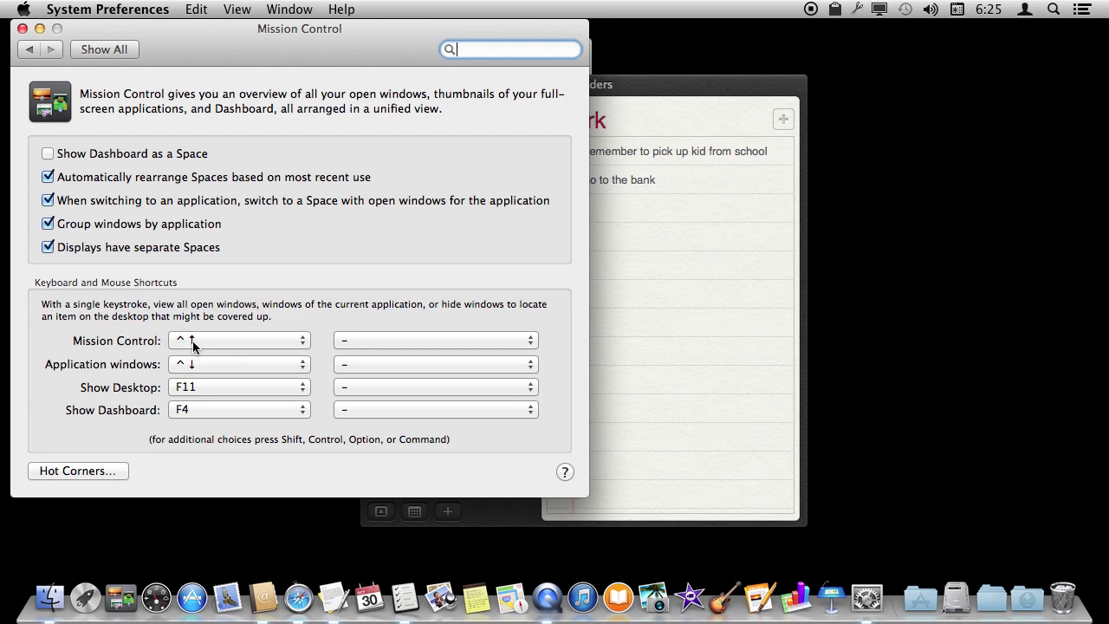
Toggle Mission Control with Control+Up and app windows with Control+Down, then launch TextEdit
{"action": "key", "text": "ctrl+Up"}
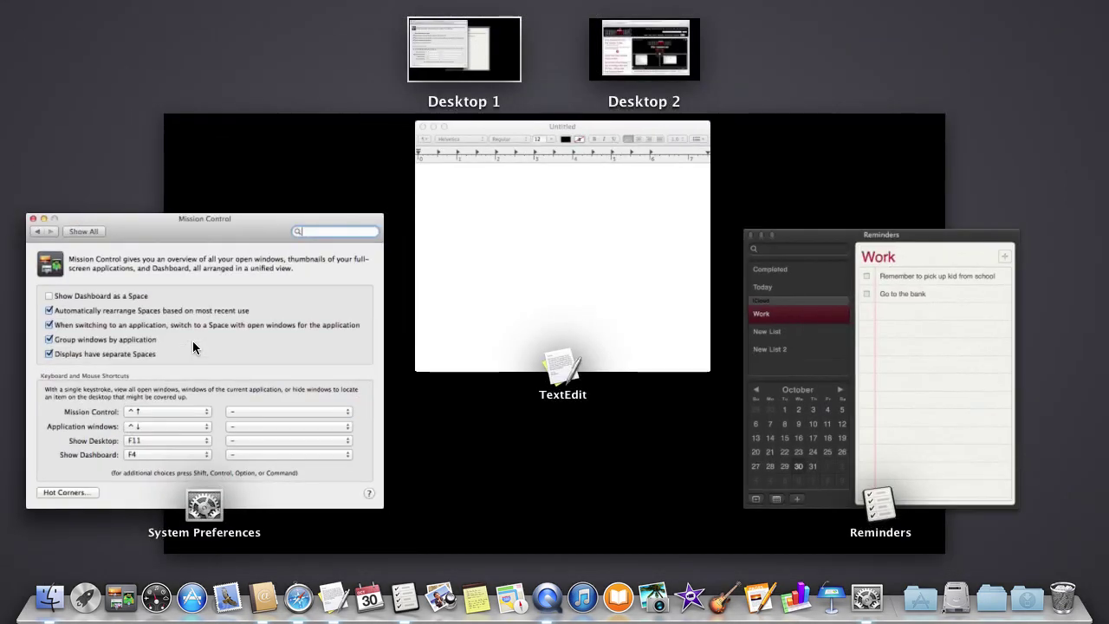
{"action": "key", "text": "ctrl+Up"}
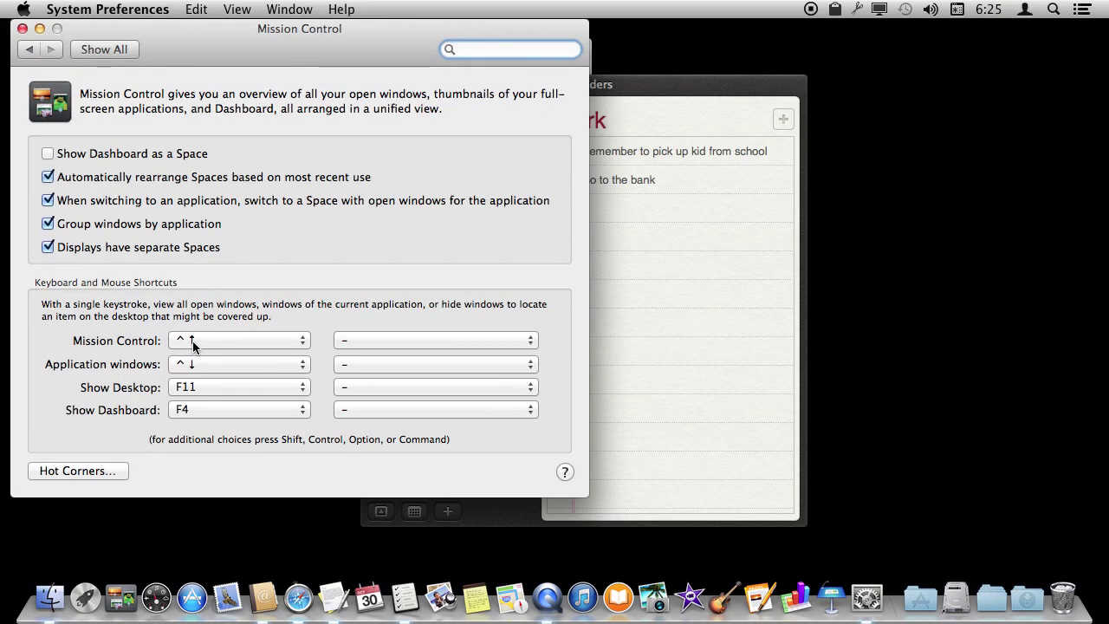
{"action": "key", "text": "ctrl+Down"}
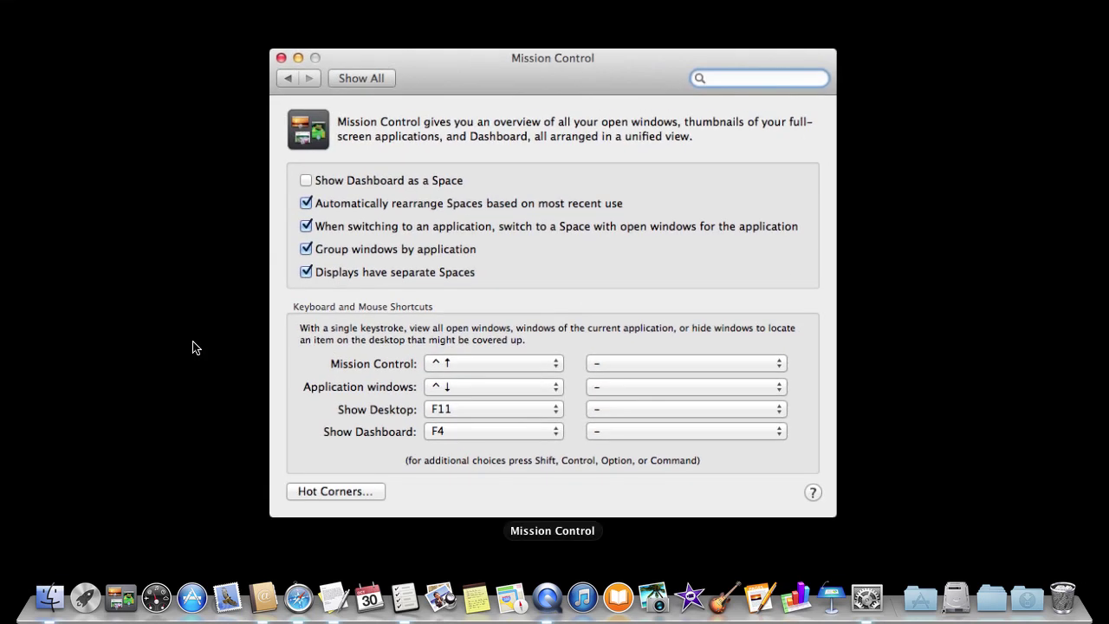
{"action": "key", "text": "ctrl+Down"}
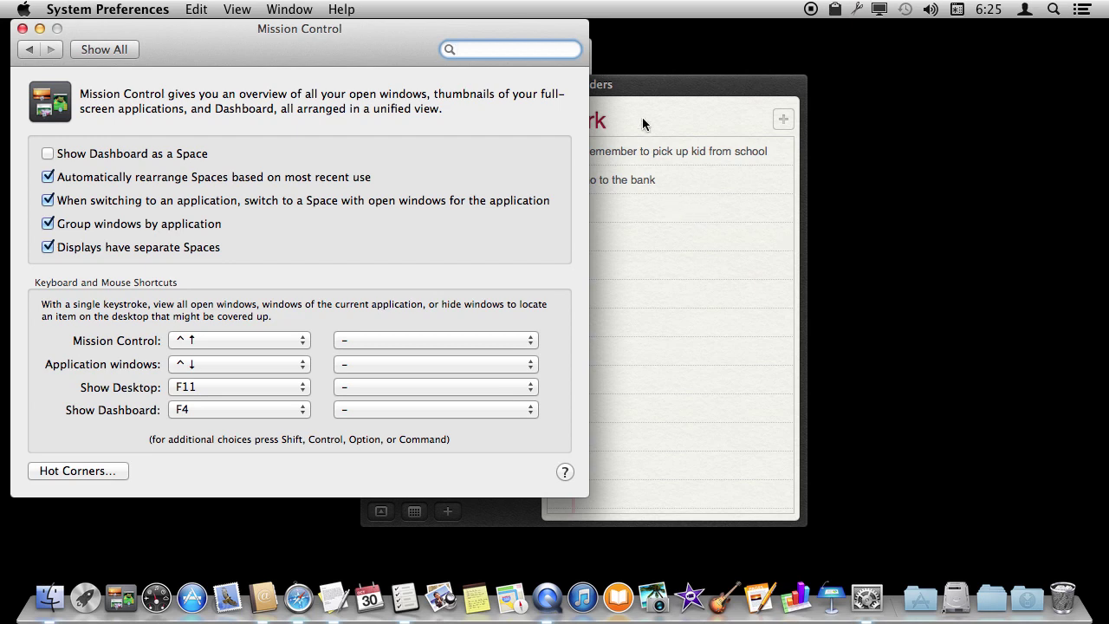
{"action": "left_click", "coordinate": [321, 597]}
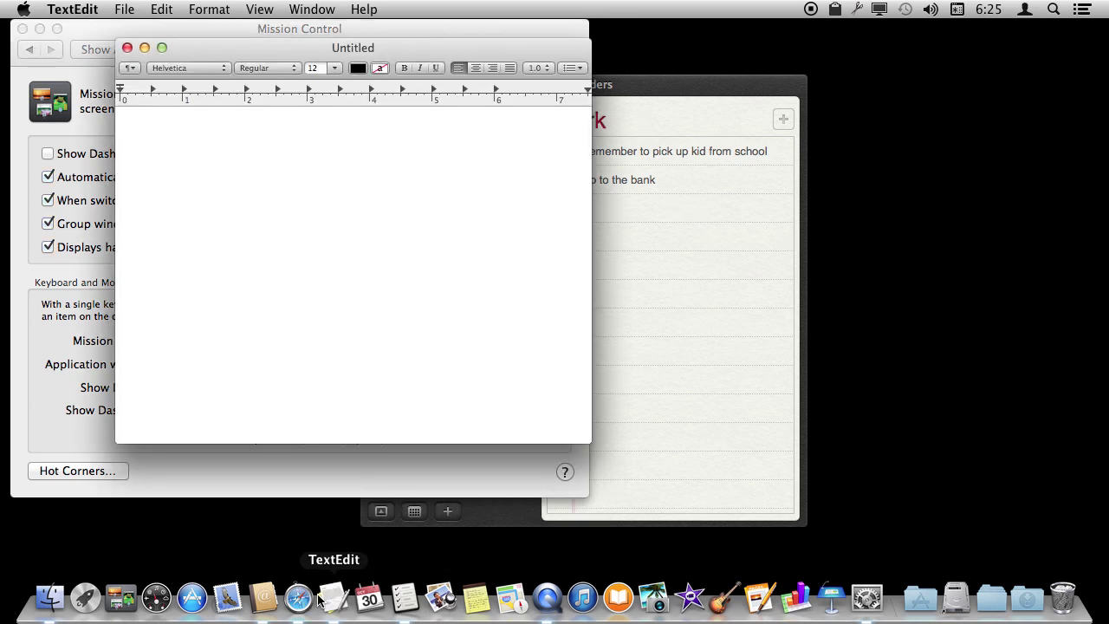
Create Untitled 2 in TextEdit, preview TextEdit's windows and recent files, then front System Preferences
{"action": "key", "text": "super+n"}
{"action": "left_click_drag", "start_coordinate": [242, 68], "coordinate": [660, 90]}
{"action": "key", "text": "ctrl+Down"}
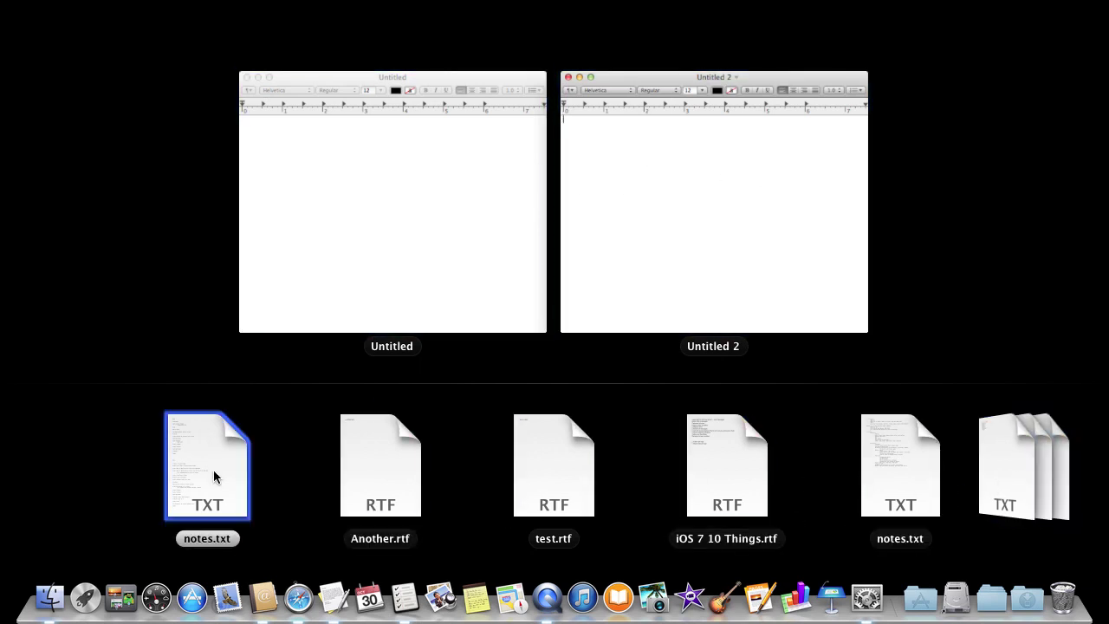
{"action": "key", "text": "Escape"}
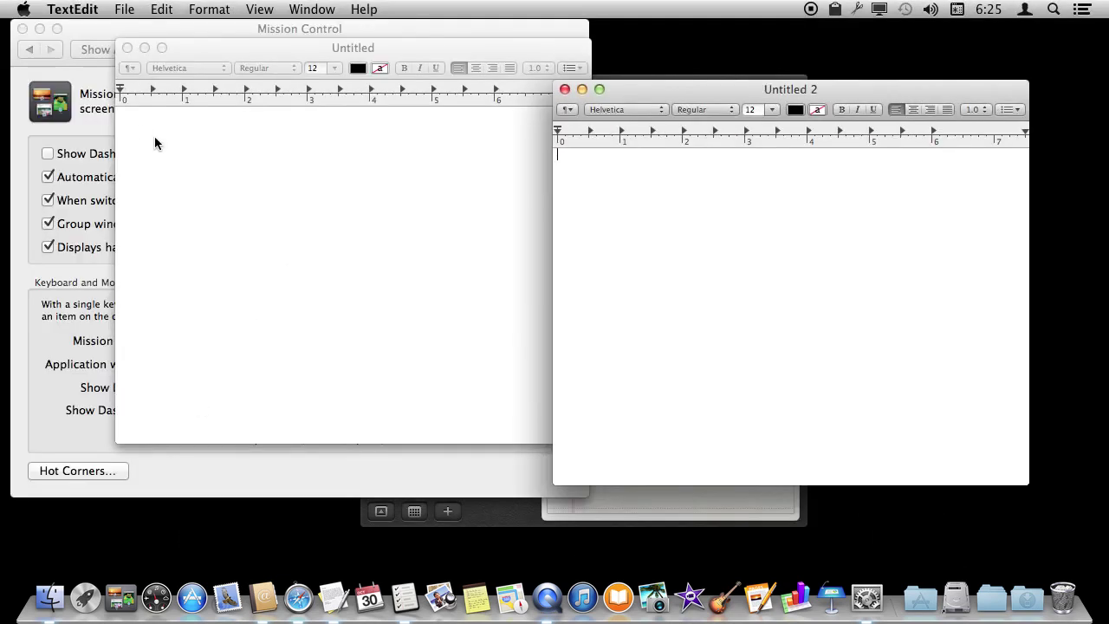
{"action": "left_click", "coordinate": [95, 34]}
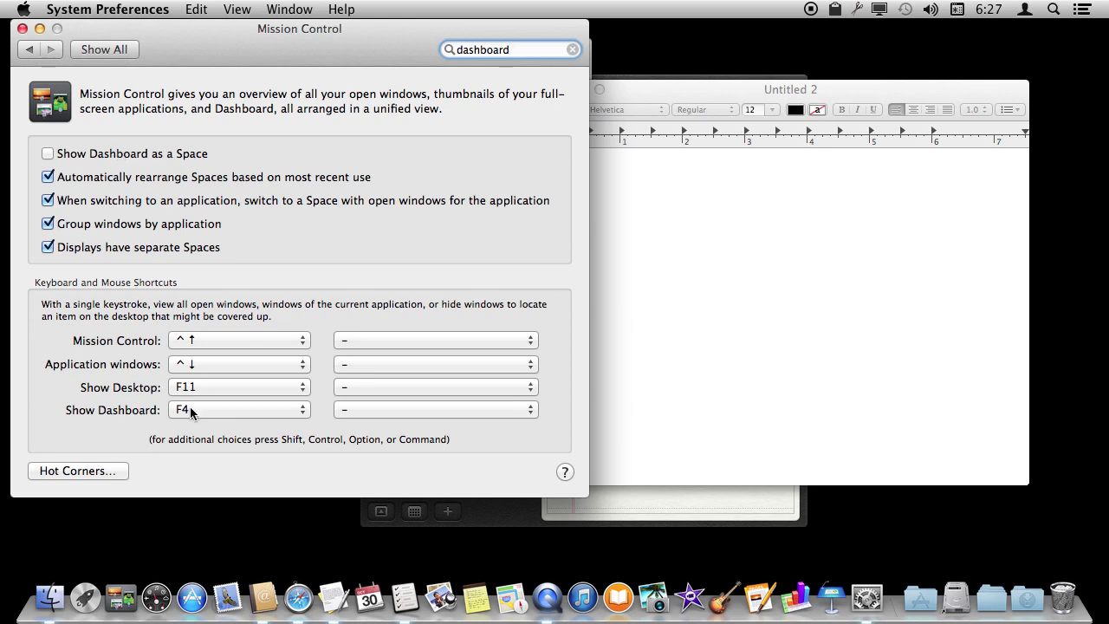
Preview Dashboard with F4, enter and leave its space, then see it in Mission Control
{"action": "key", "text": "F4"}
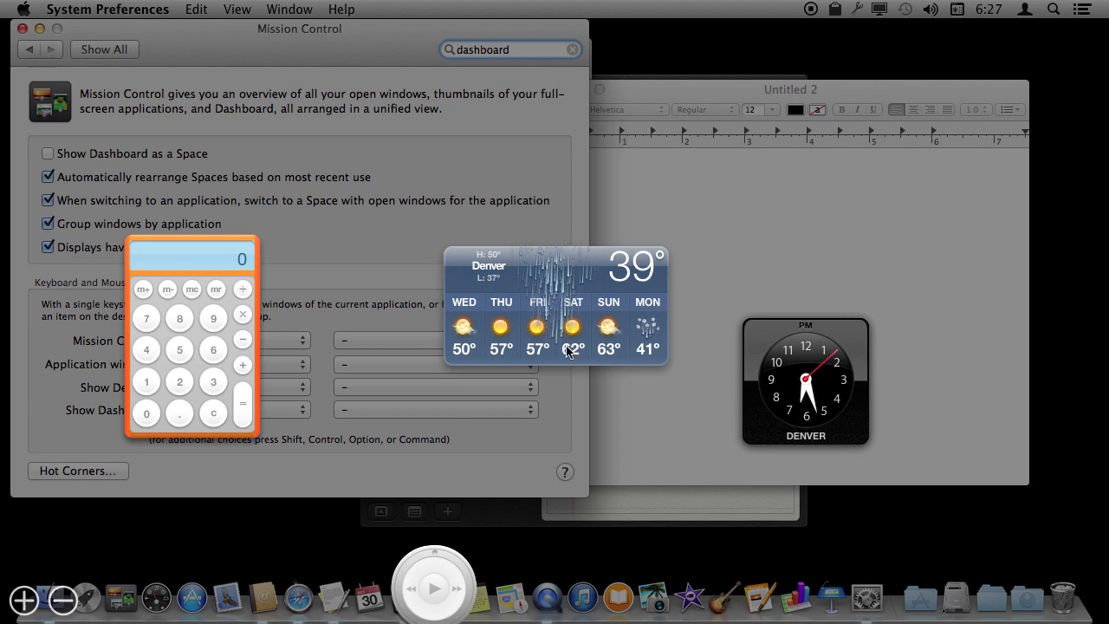
{"action": "left_click", "coordinate": [265, 314]}
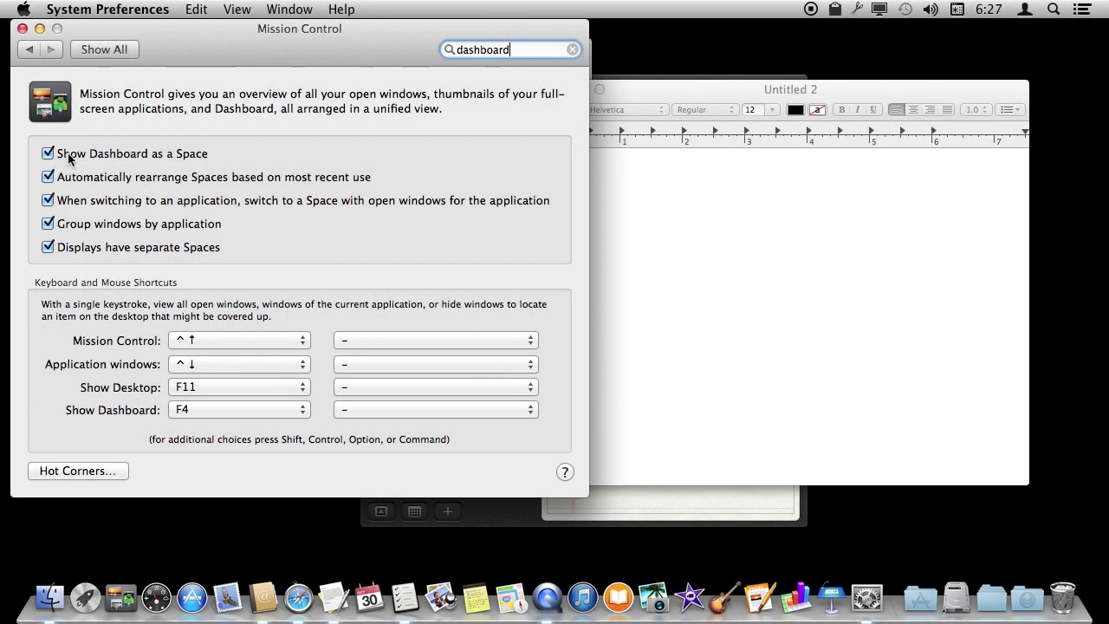
{"action": "key", "text": "F4"}
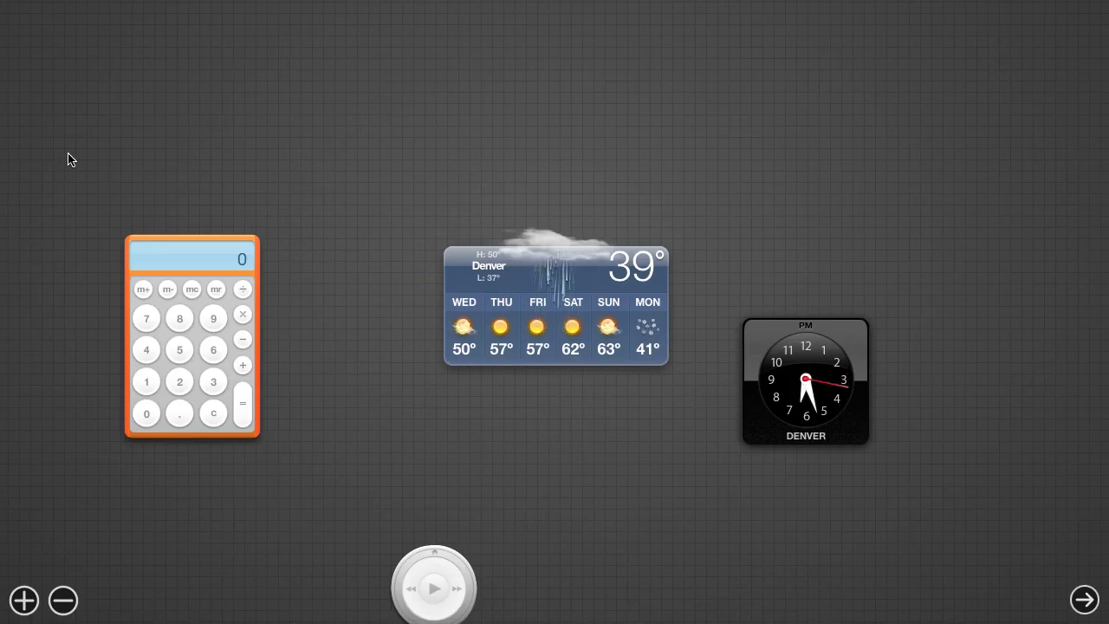
{"action": "key", "text": "F4"}
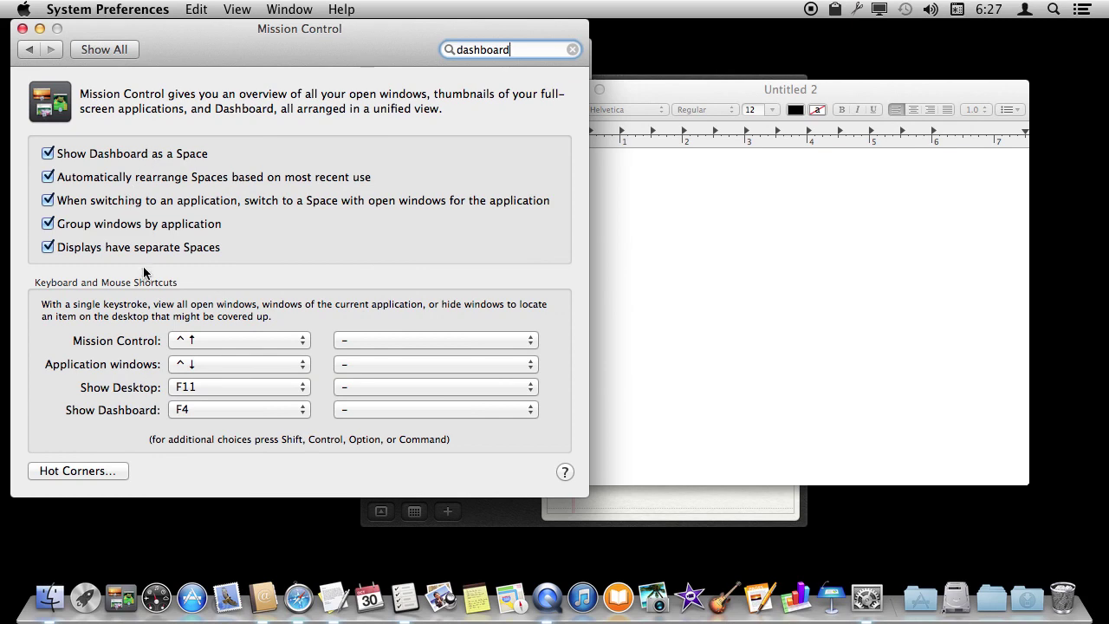
{"action": "key", "text": "ctrl+Up"}
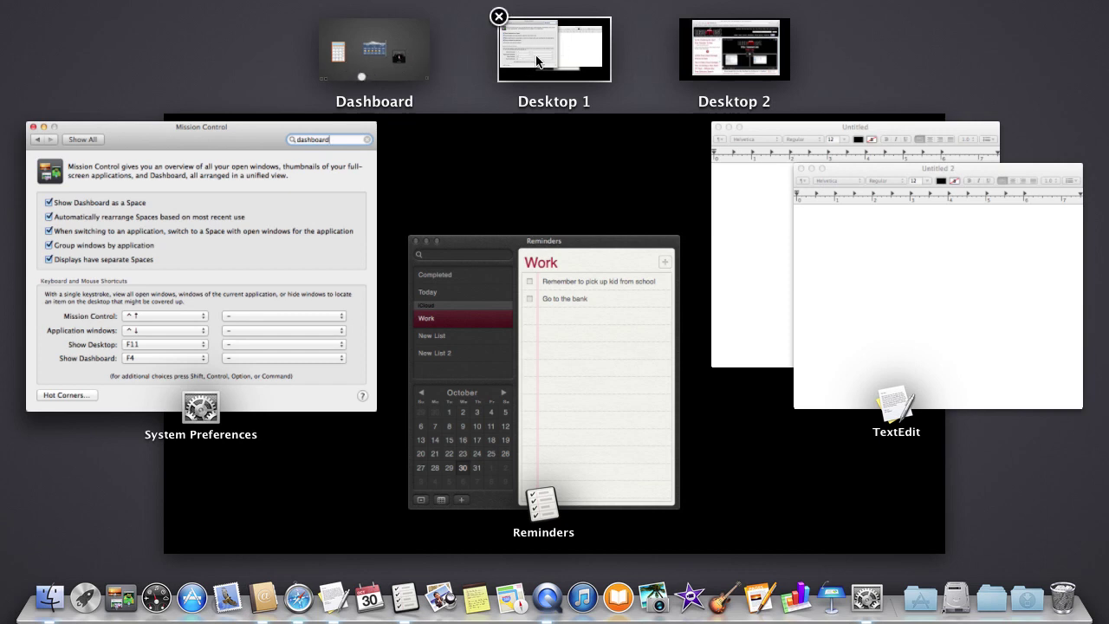
Review the Keyboard > Shortcuts Mission Control list, including space-switching and Desktop 1–3 shortcuts
{"action": "left_click", "coordinate": [838, 78]}
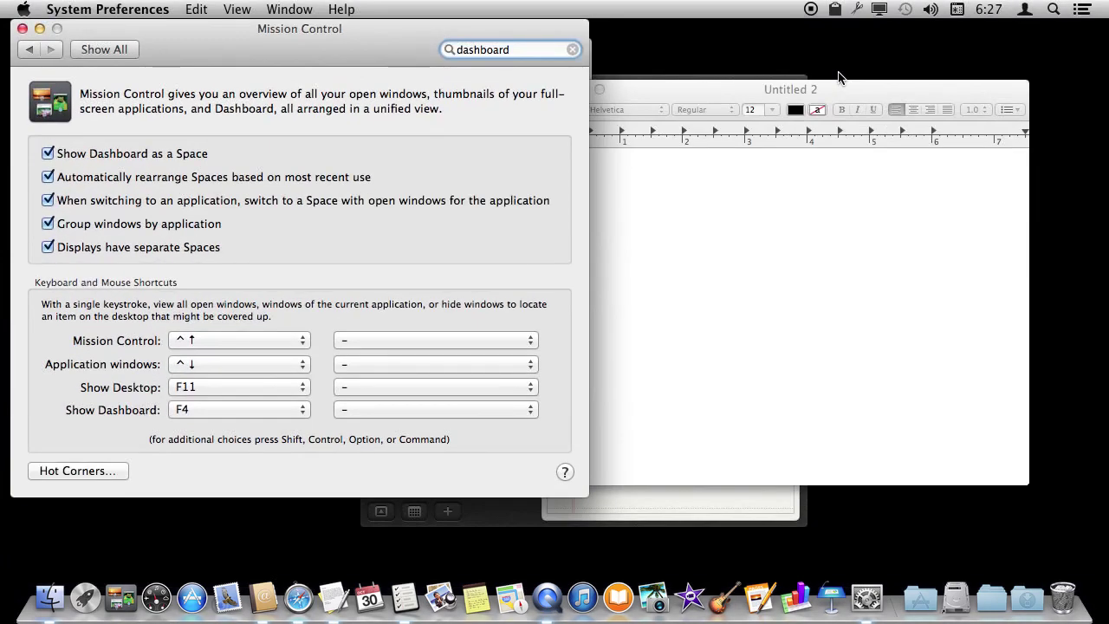
{"action": "left_click", "coordinate": [118, 48]}
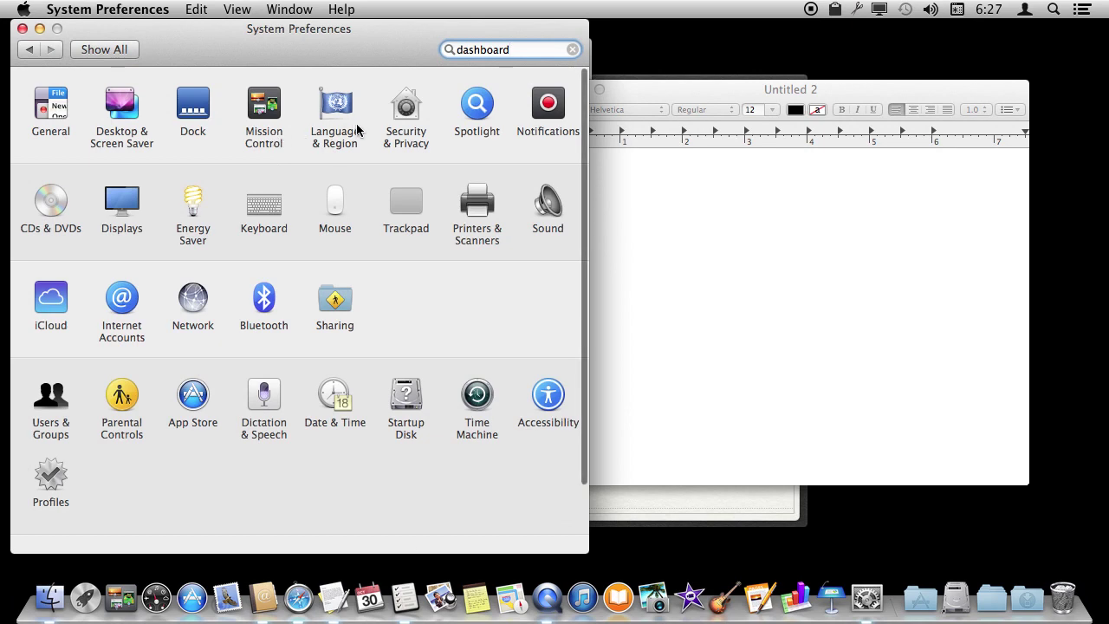
{"action": "left_click", "coordinate": [276, 215]}
{"action": "left_click", "coordinate": [311, 96]}
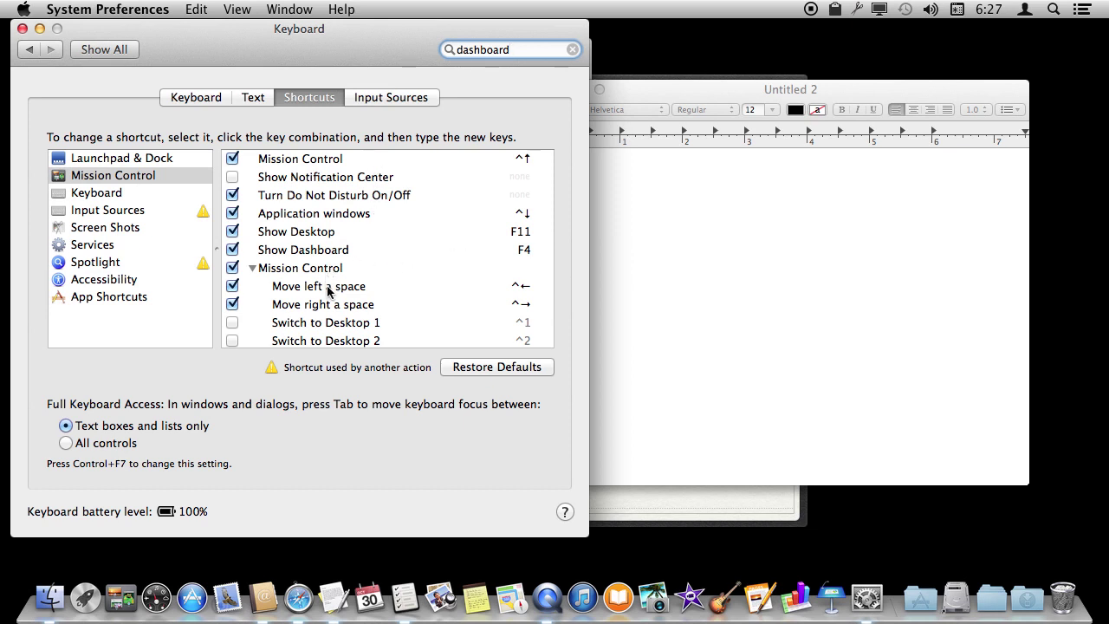
{"action": "scroll", "coordinate": [327, 291], "scroll_direction": "down", "scroll_amount": 1}
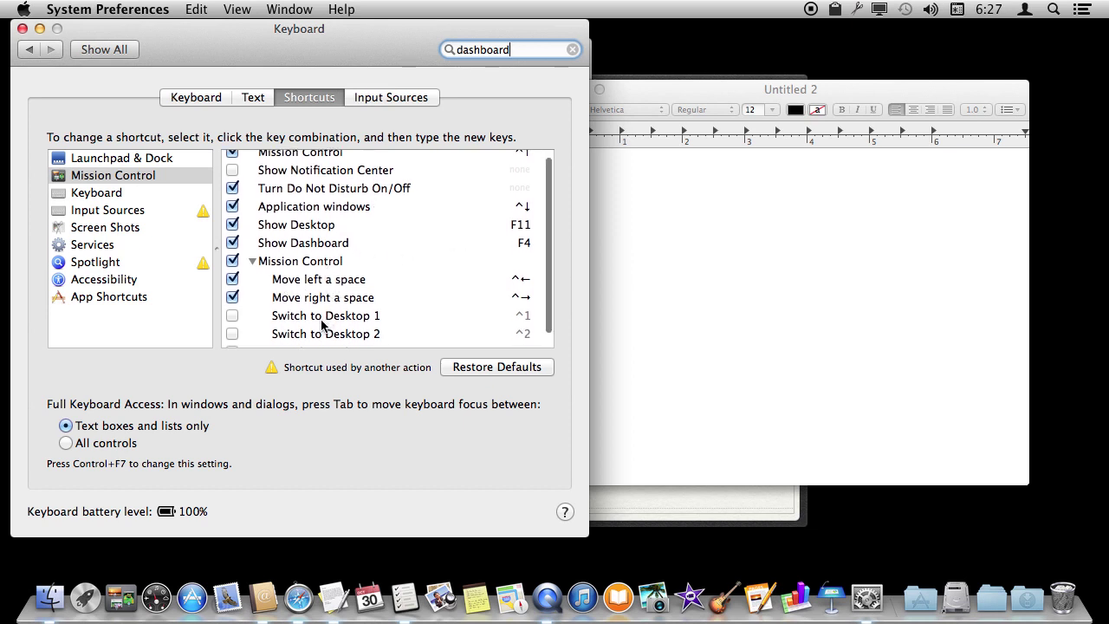
{"action": "scroll", "coordinate": [314, 314], "scroll_direction": "down", "scroll_amount": 2}
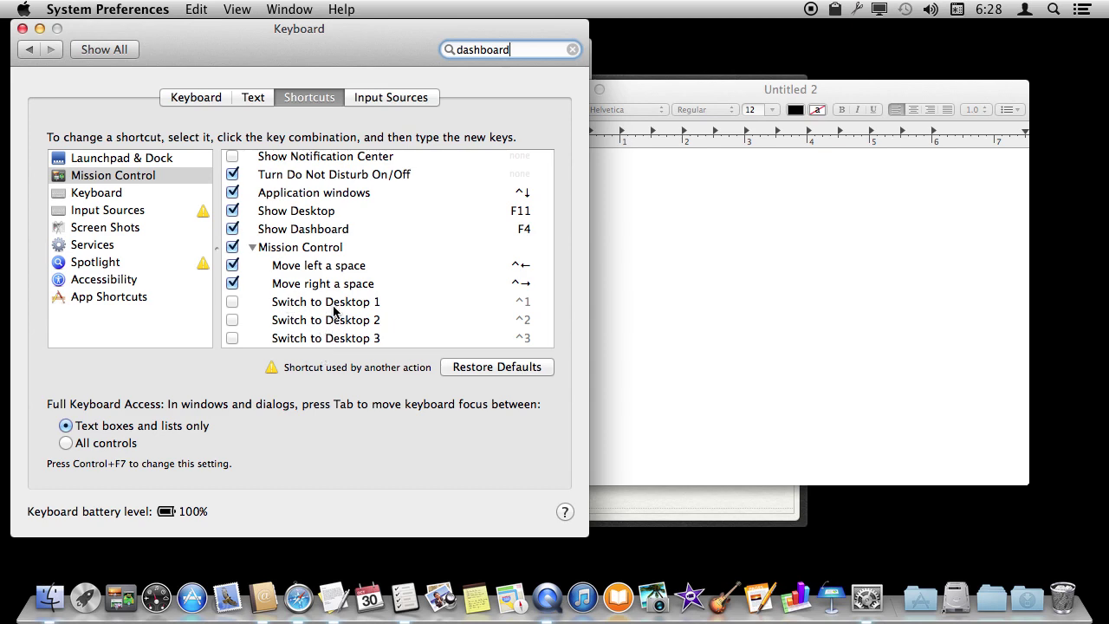
{"action": "key", "text": "Return"}
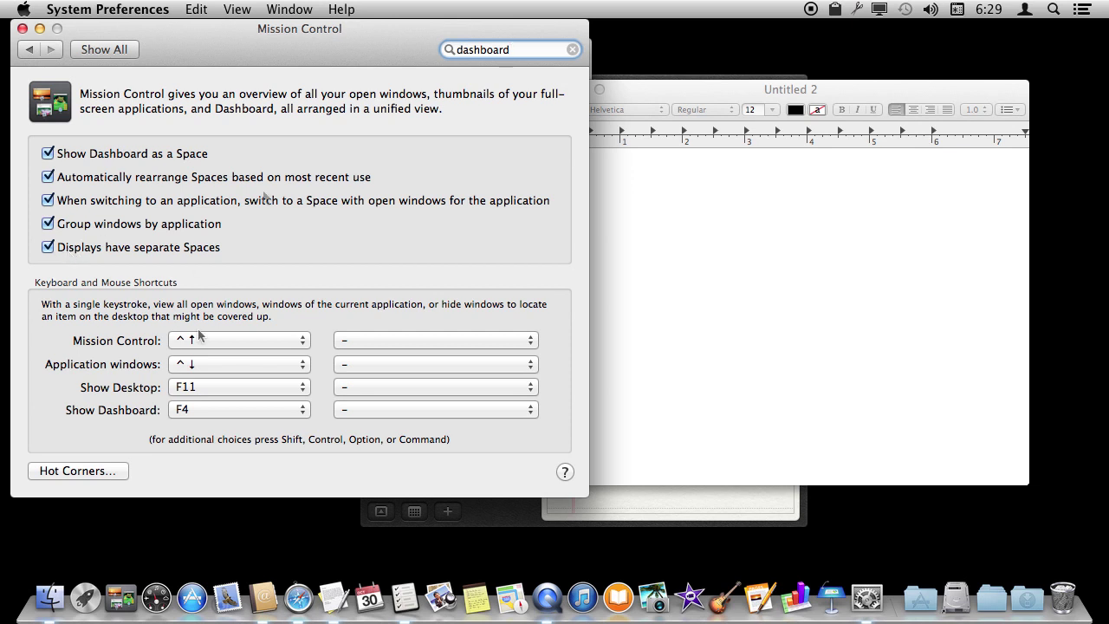
Bring up Safari's Dock menu to reach its Options > Assign To desktop choices
{"action": "right_click", "coordinate": [298, 604]}
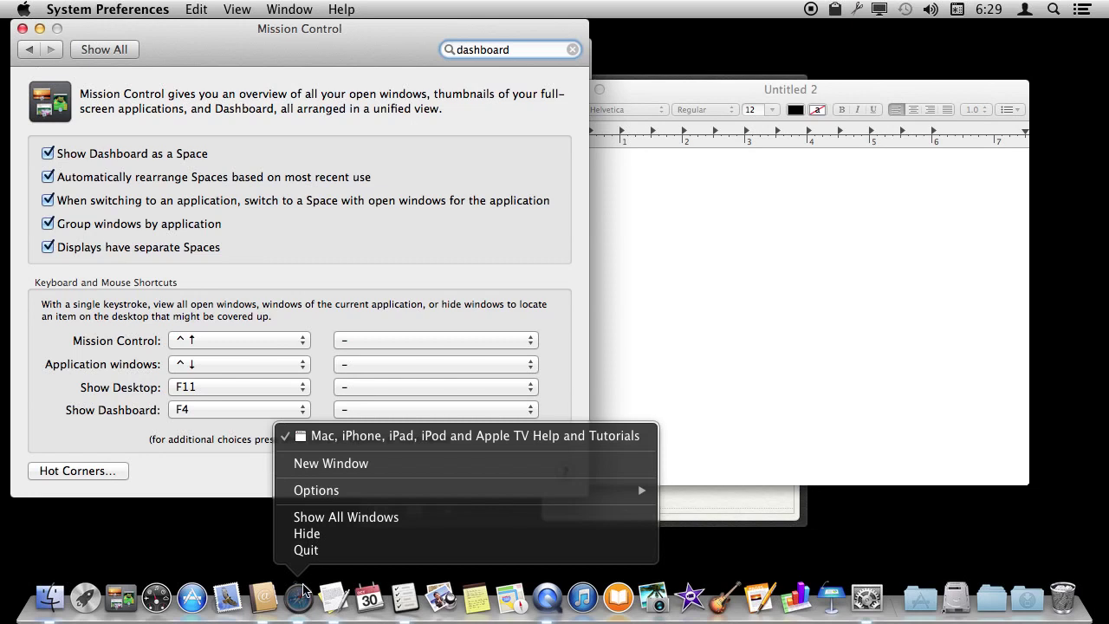